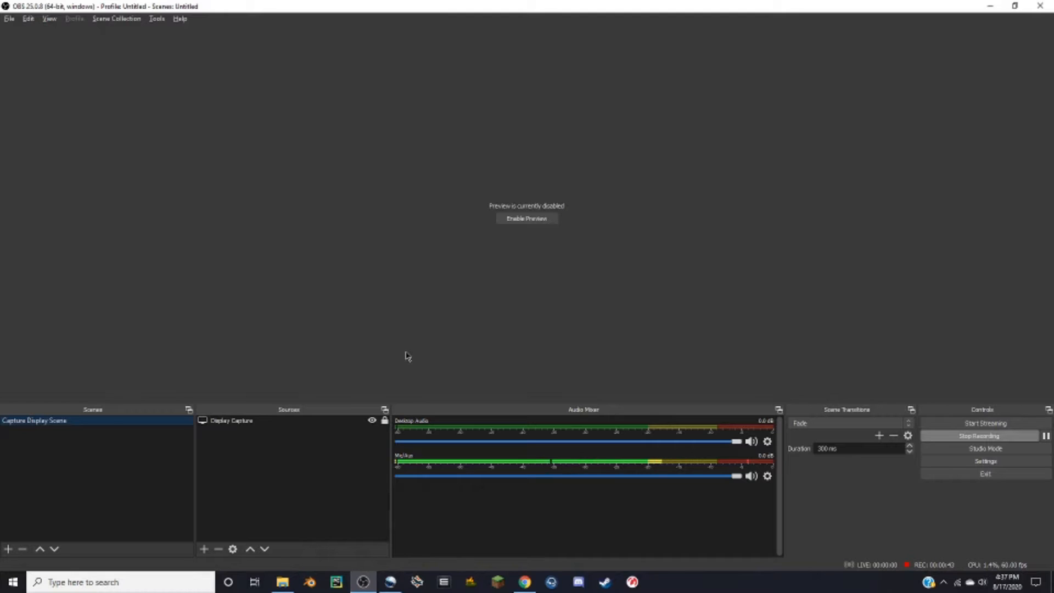
- Enable the preview of the display capture scene
{"action": "left_click", "coordinate": [516, 219]}
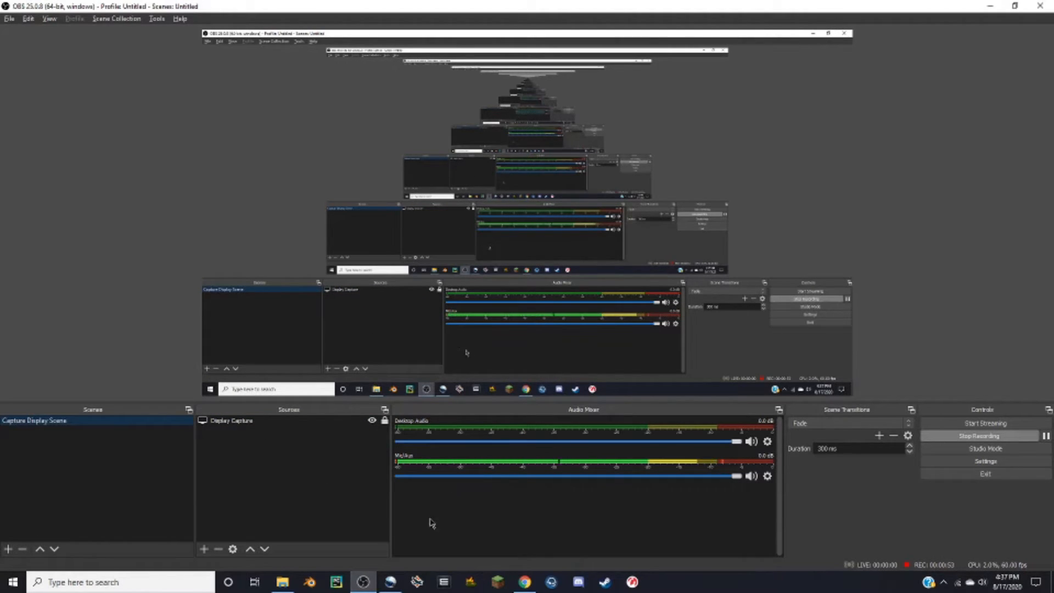
{"action": "left_click", "coordinate": [294, 582]}
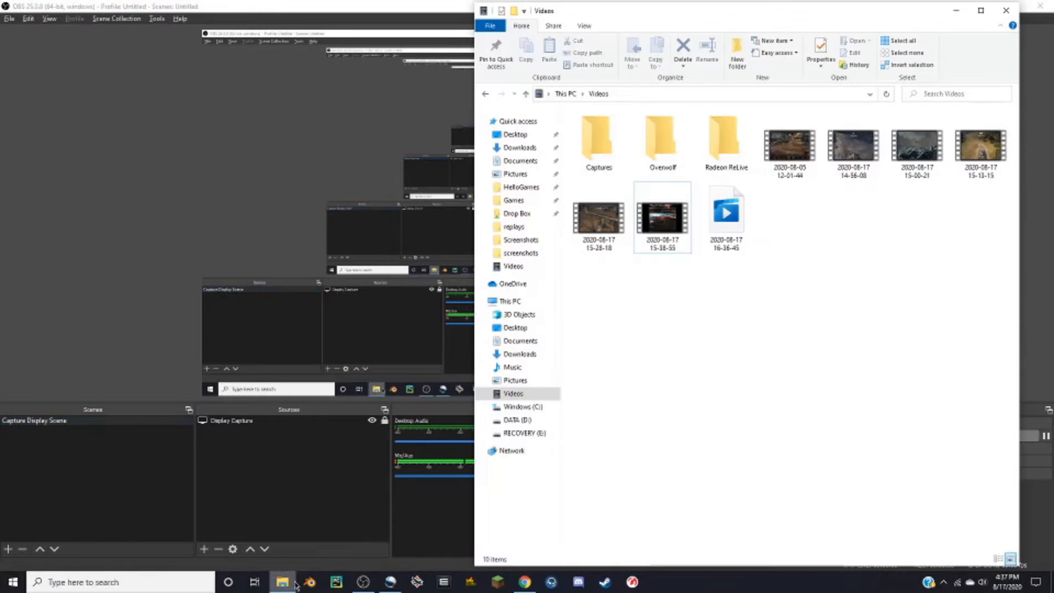
{"action": "left_click", "coordinate": [660, 222]}
{"action": "left_click", "coordinate": [613, 226]}
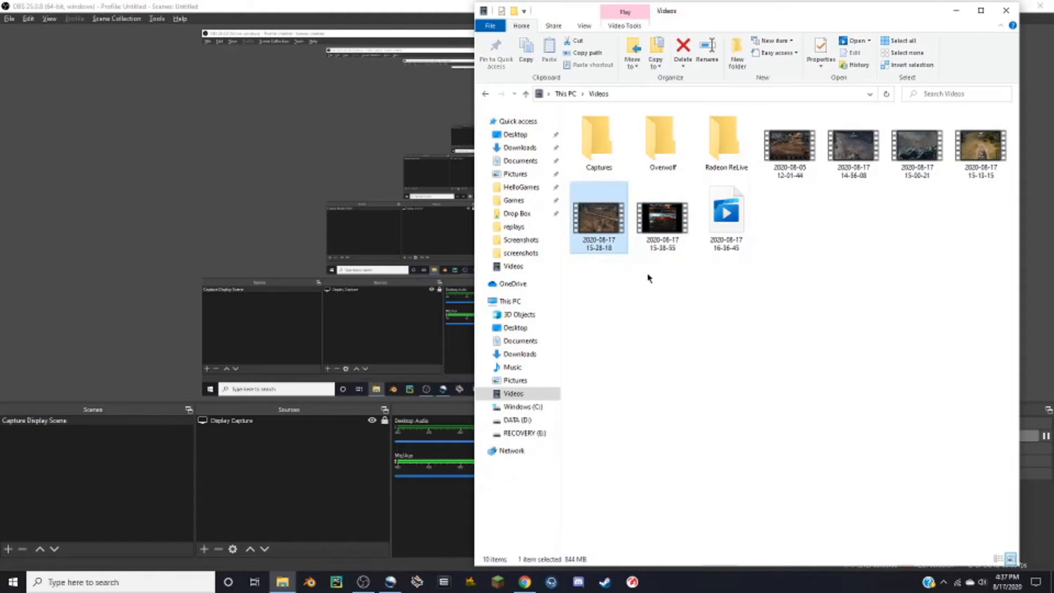
{"action": "left_click_drag", "start_coordinate": [663, 289], "coordinate": [594, 236]}
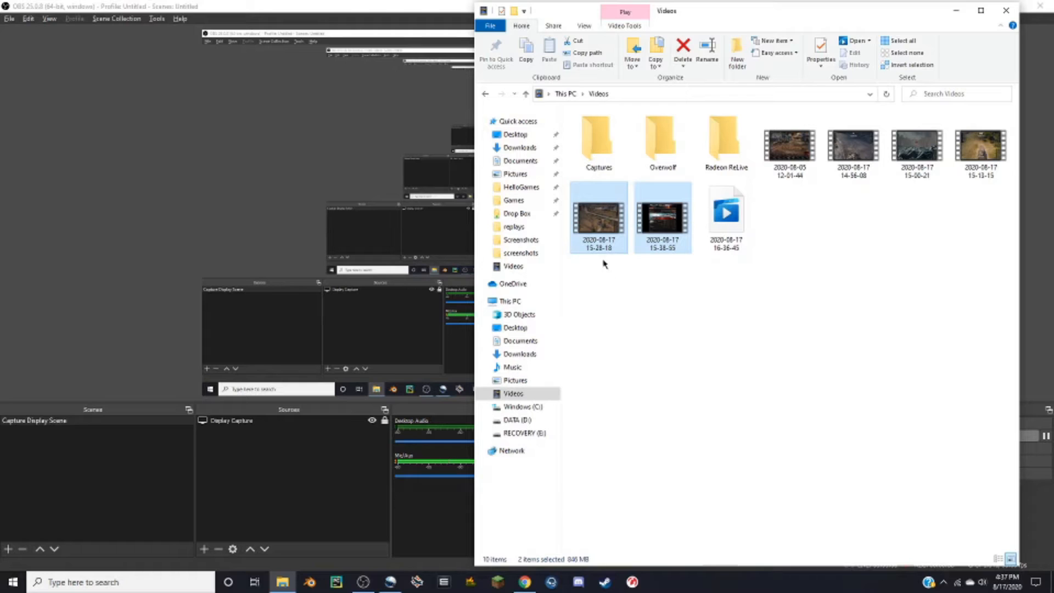
{"action": "left_click", "coordinate": [596, 224]}
{"action": "left_click", "coordinate": [661, 223]}
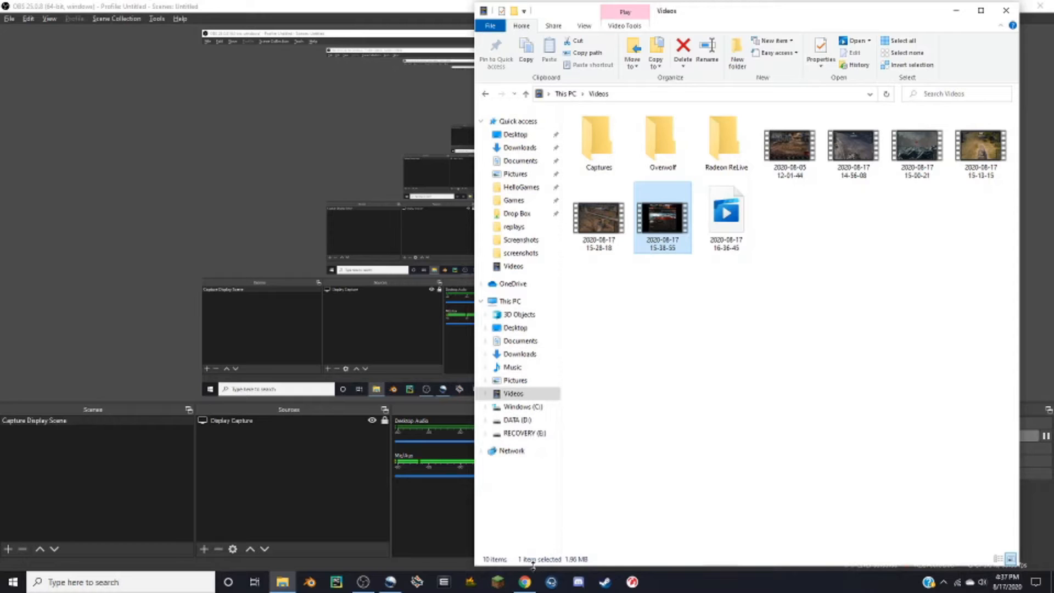
- Switch to Chrome and view the "Battle of the Century!!!" page on WoTReplays in full screen, ending back in the normal window
{"action": "left_click", "coordinate": [526, 581]}
{"action": "left_click", "coordinate": [41, 10]}
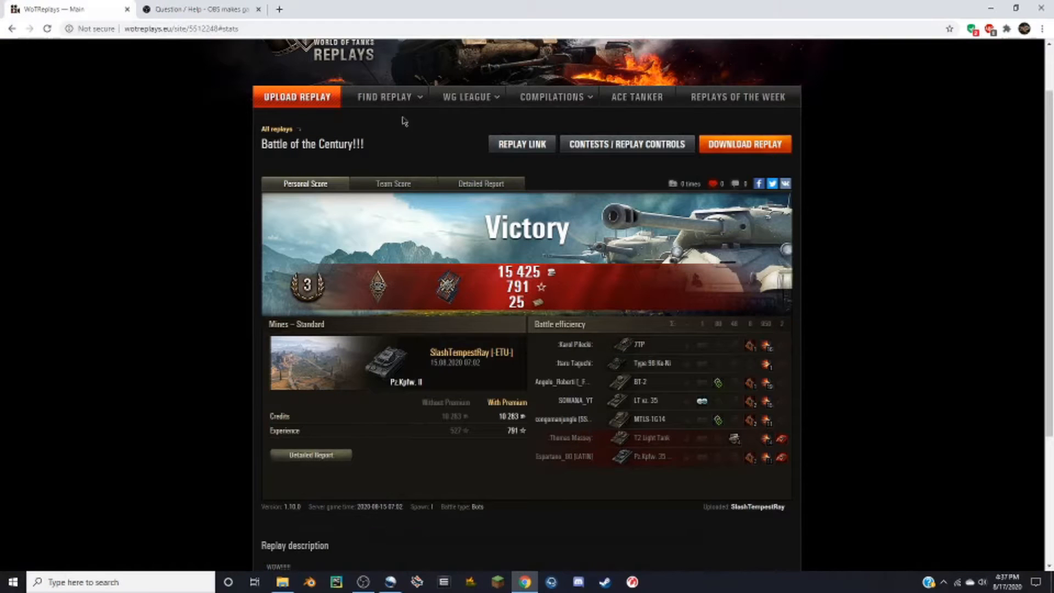
{"action": "scroll", "coordinate": [330, 203], "scroll_direction": "up", "scroll_amount": 1}
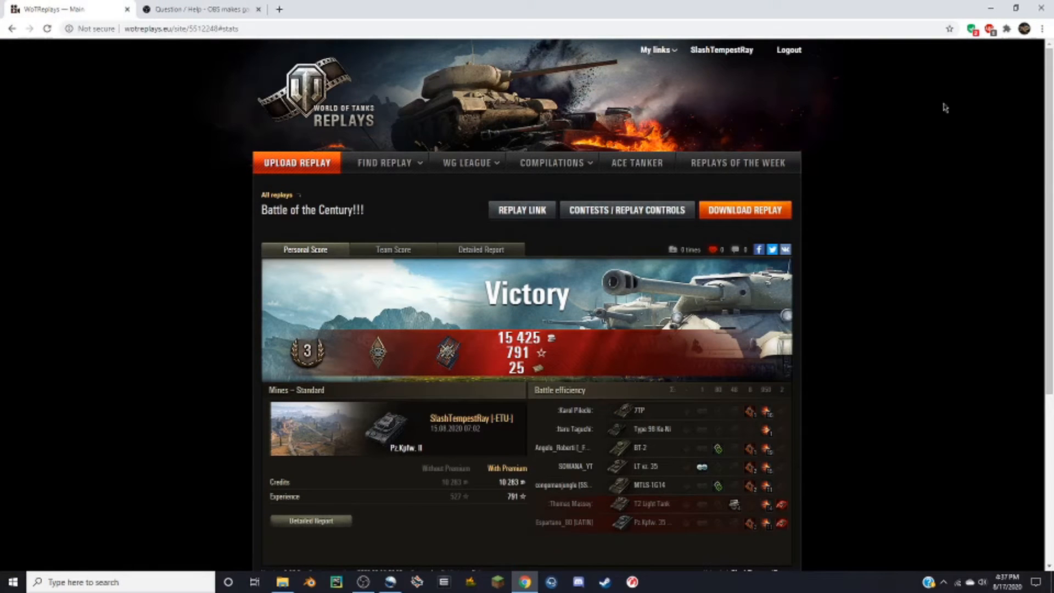
{"action": "scroll", "coordinate": [809, 217], "scroll_direction": "down", "scroll_amount": 2}
{"action": "scroll", "coordinate": [809, 217], "scroll_direction": "up", "scroll_amount": 2}
{"action": "left_click", "coordinate": [1041, 28]}
{"action": "left_click", "coordinate": [1038, 132]}
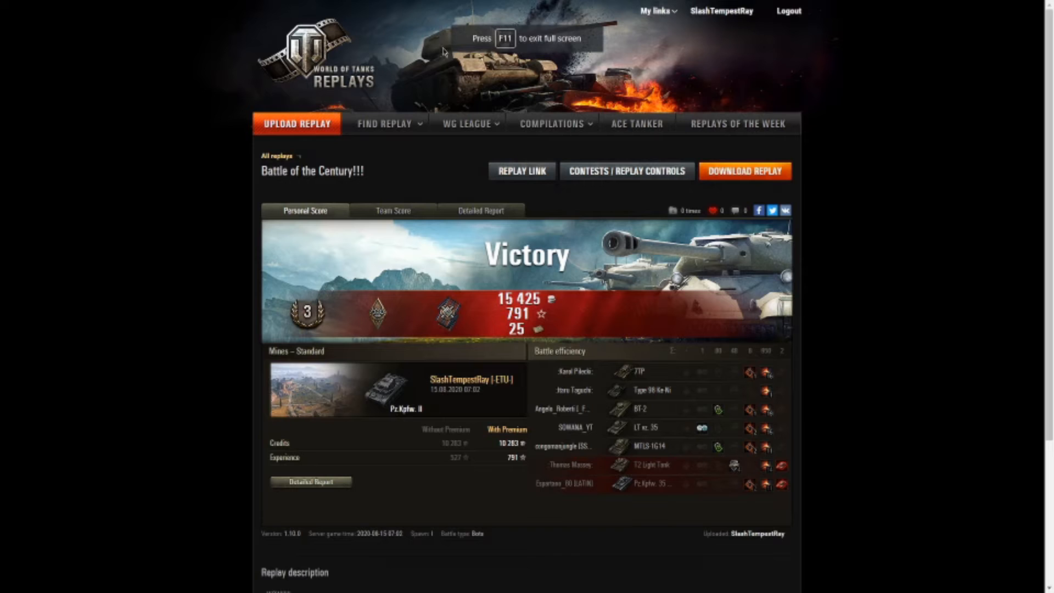
{"action": "left_click_drag", "start_coordinate": [1046, 233], "coordinate": [1037, 254]}
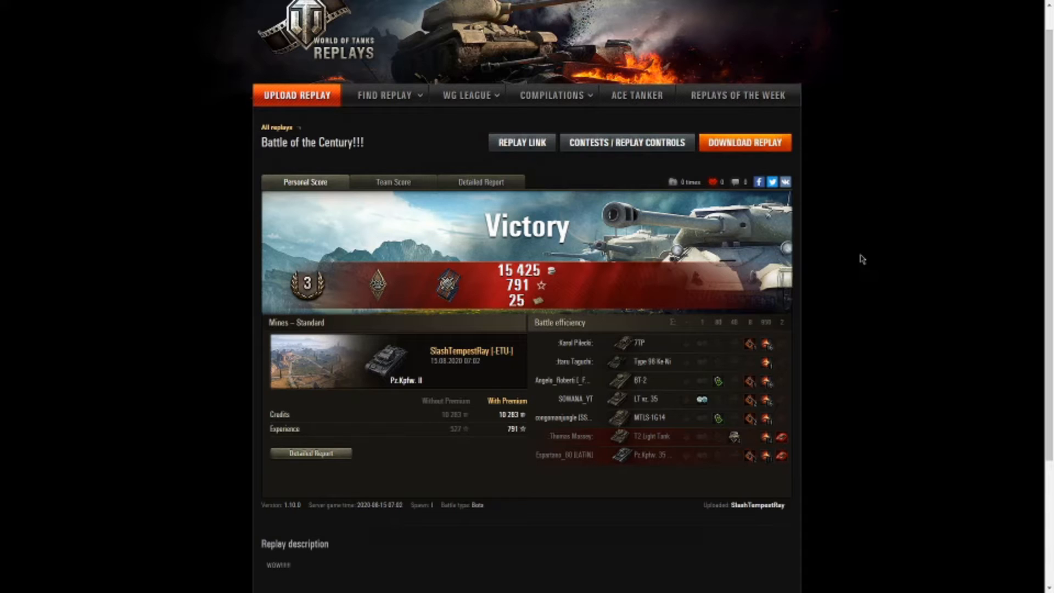
{"action": "left_click", "coordinate": [526, 38]}
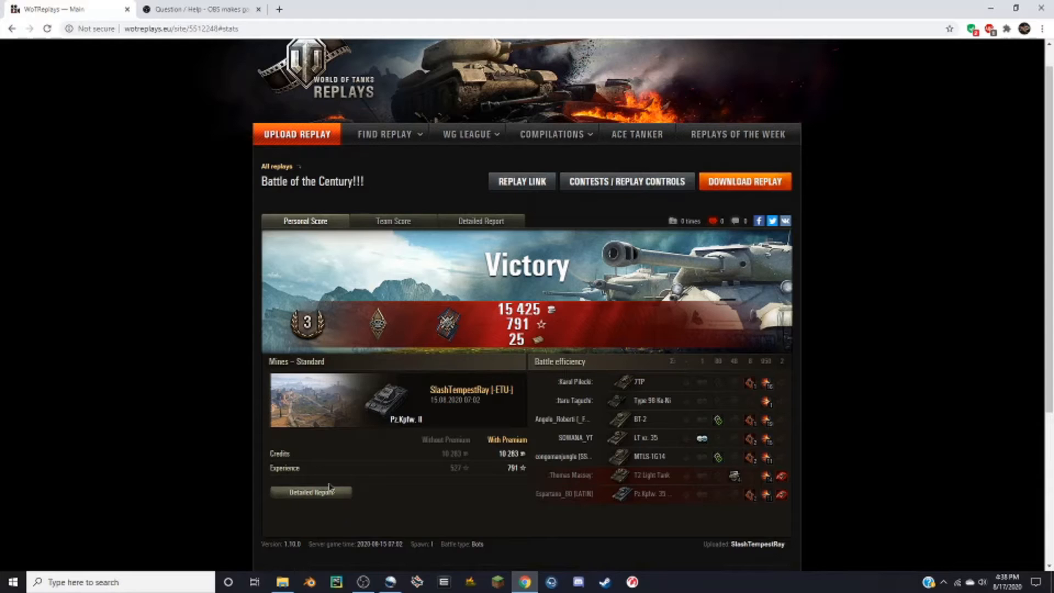
- Switch to OBS and check the start and stop recording hotkeys in the settings, closing them without changes
{"action": "left_click", "coordinate": [363, 582]}
{"action": "left_click", "coordinate": [9, 19]}
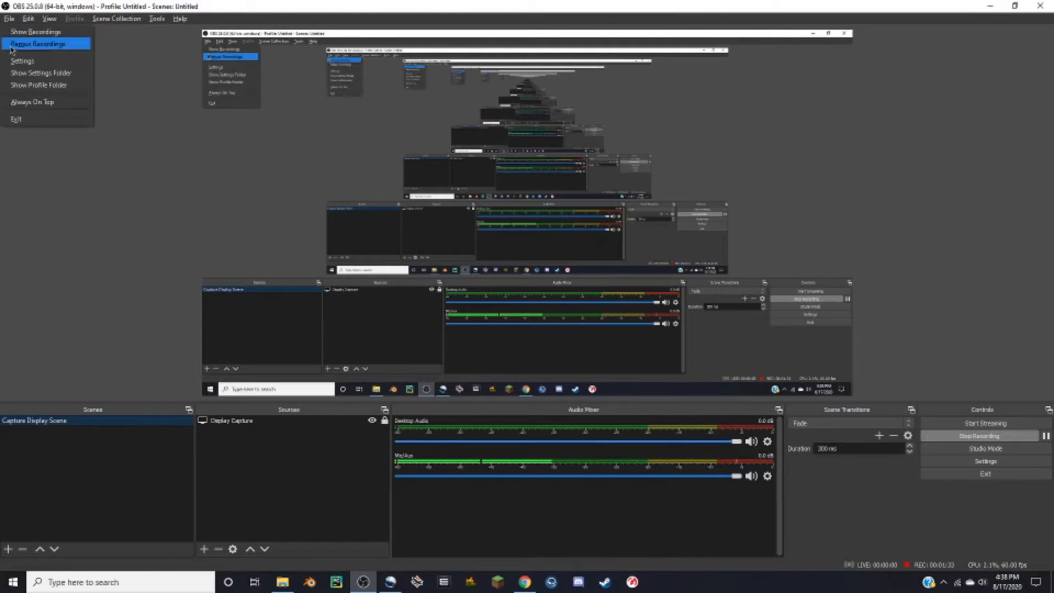
{"action": "mouse_move", "coordinate": [28, 18]}
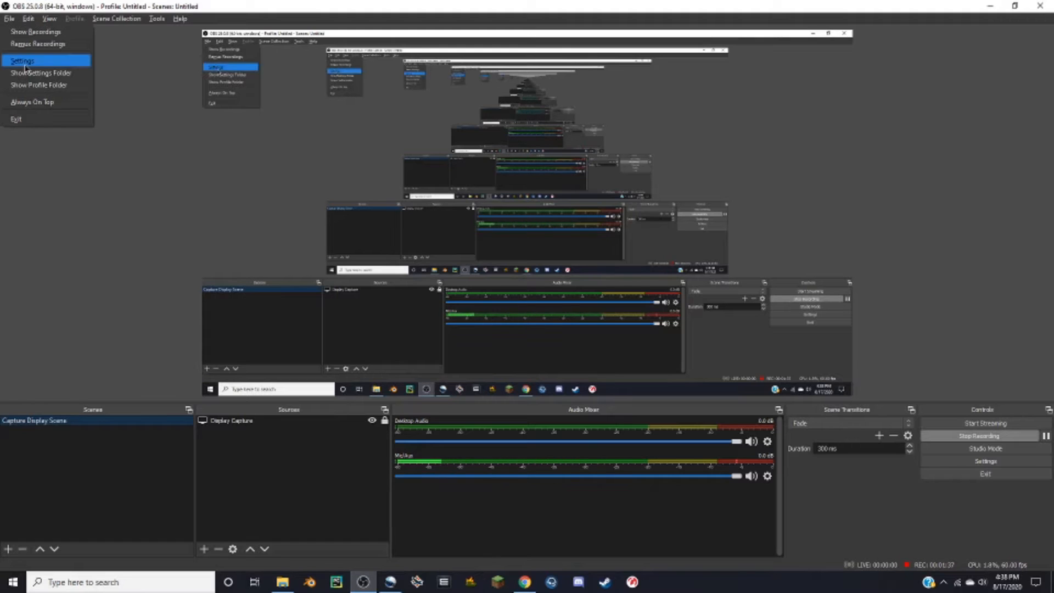
{"action": "left_click", "coordinate": [25, 65]}
{"action": "left_click", "coordinate": [289, 238]}
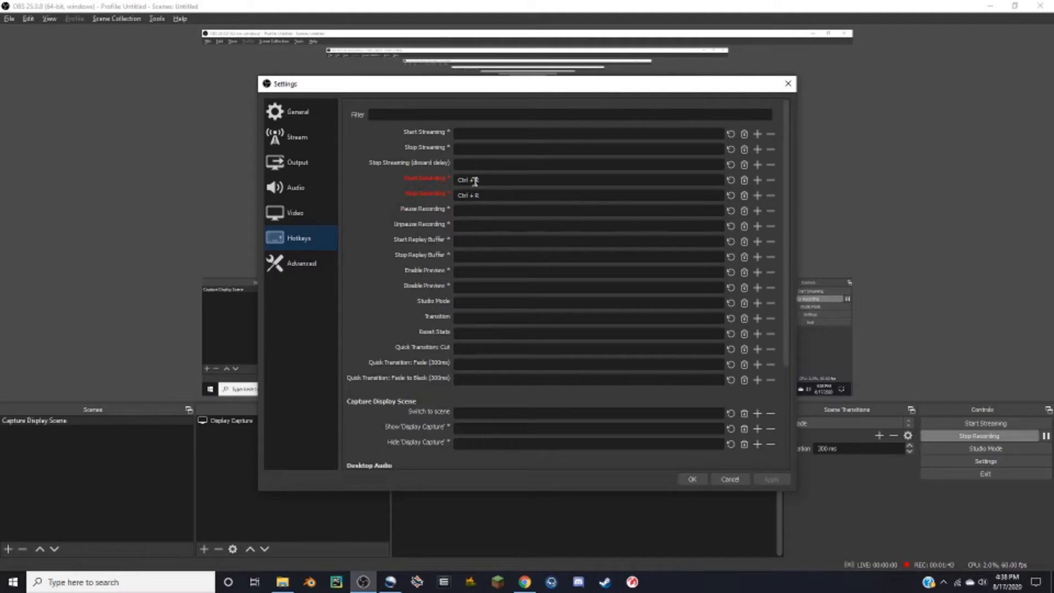
{"action": "left_click", "coordinate": [730, 479]}
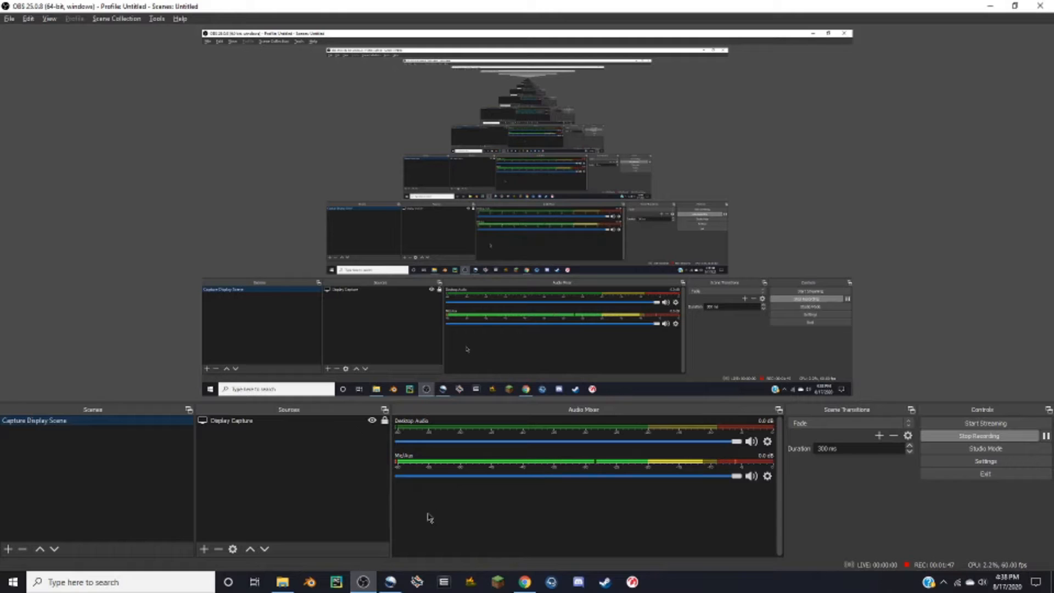
- Switch to OpenShot and compare its imported project files with the recordings in the Videos folder
{"action": "left_click", "coordinate": [391, 580]}
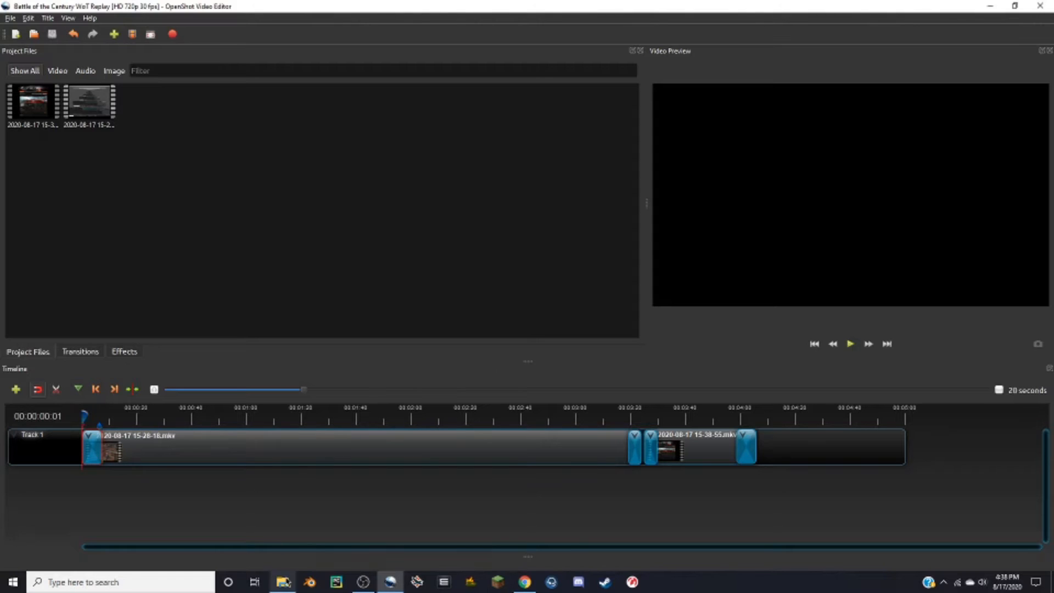
{"action": "left_click", "coordinate": [282, 582]}
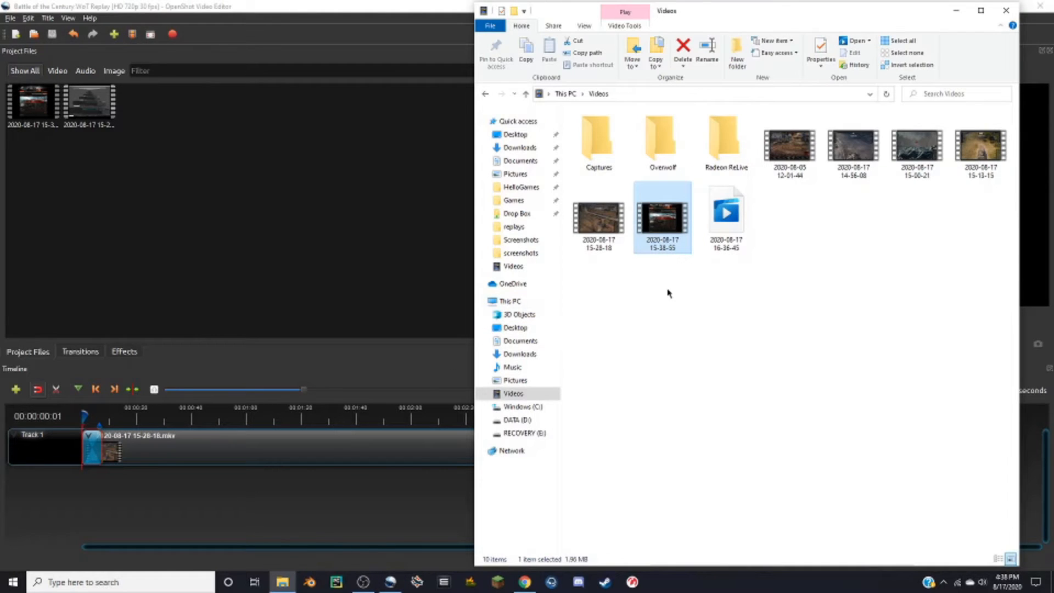
{"action": "left_click", "coordinate": [125, 213]}
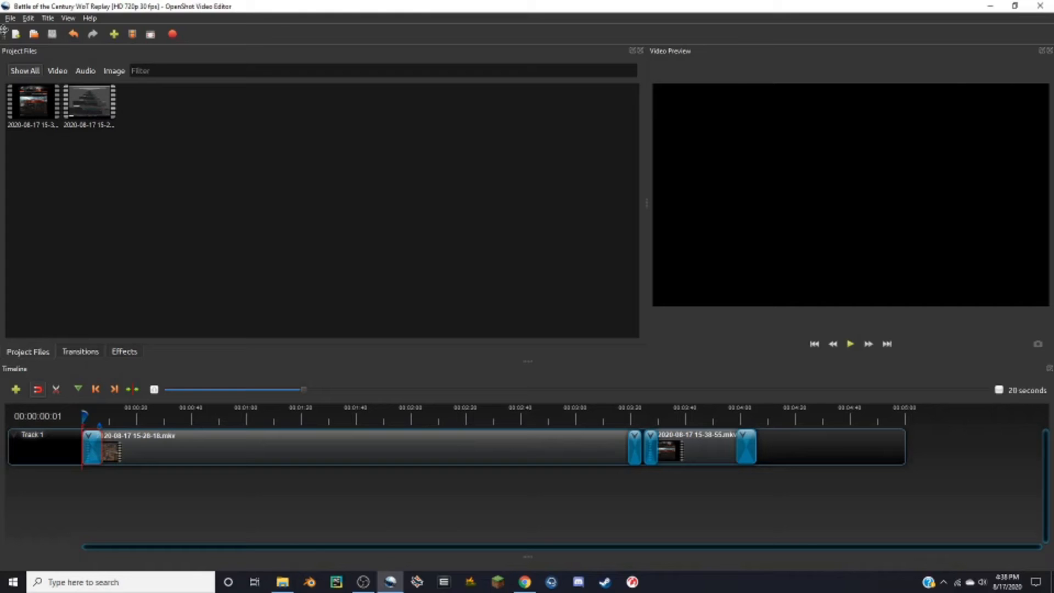
- Set the editor's window layout to Simple View
{"action": "left_click", "coordinate": [67, 18]}
{"action": "mouse_move", "coordinate": [97, 57]}
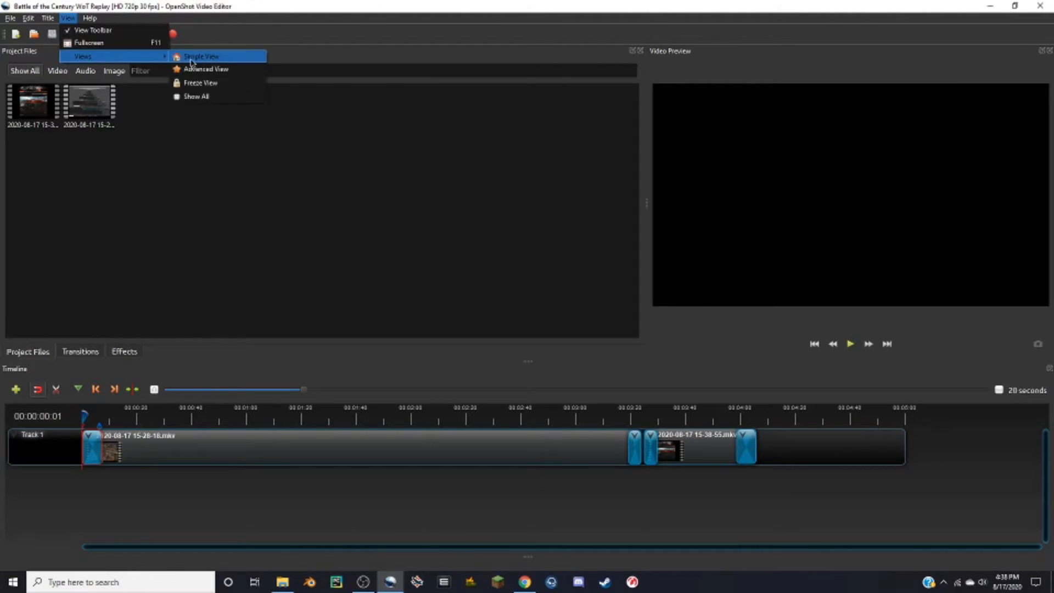
{"action": "left_click", "coordinate": [192, 57]}
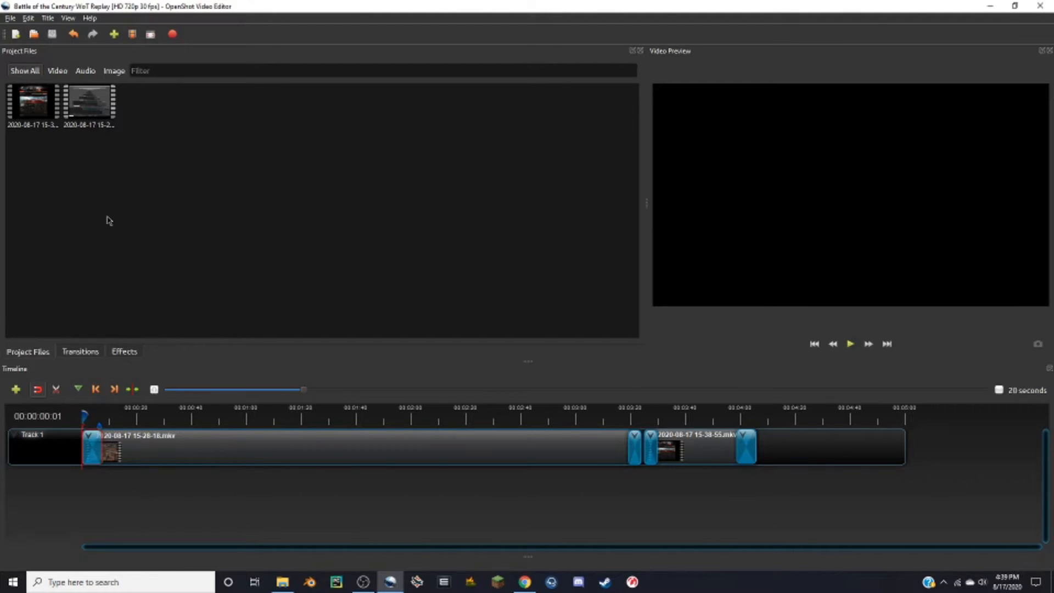
{"action": "left_click", "coordinate": [16, 390]}
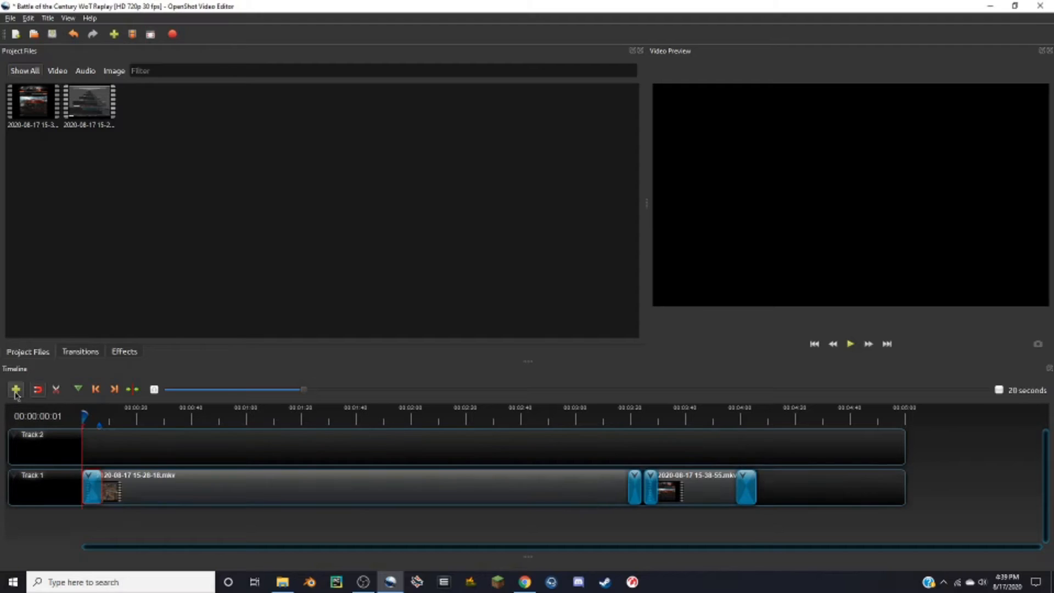
{"action": "left_click_drag", "start_coordinate": [87, 101], "coordinate": [88, 415]}
- Scrub through the opening to about 8 seconds, and slice the Track 2 clip with the razor at about 22 seconds
{"action": "left_click", "coordinate": [92, 419]}
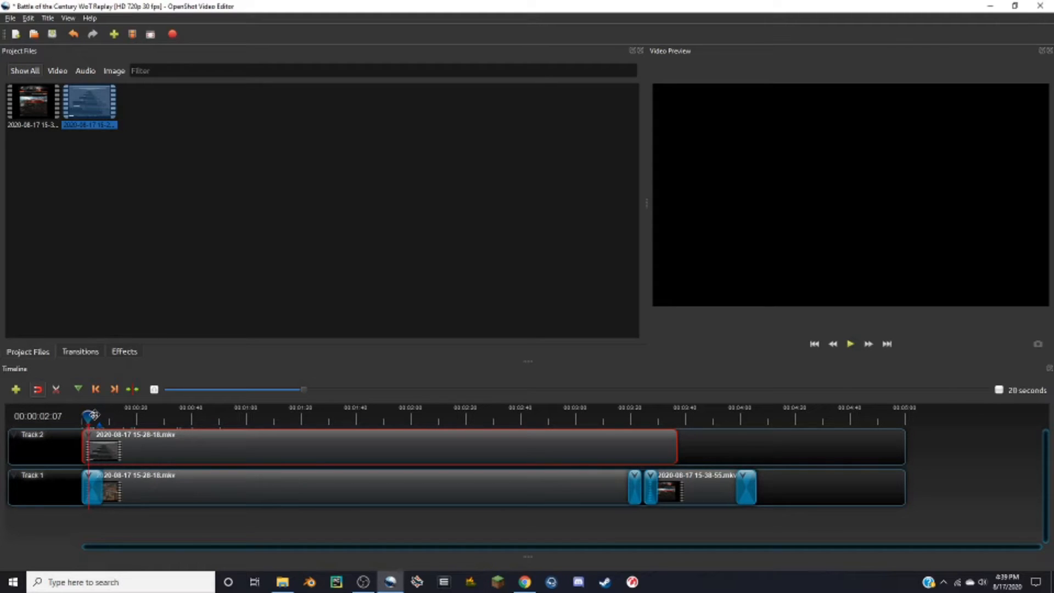
{"action": "left_click_drag", "start_coordinate": [92, 416], "coordinate": [100, 416]}
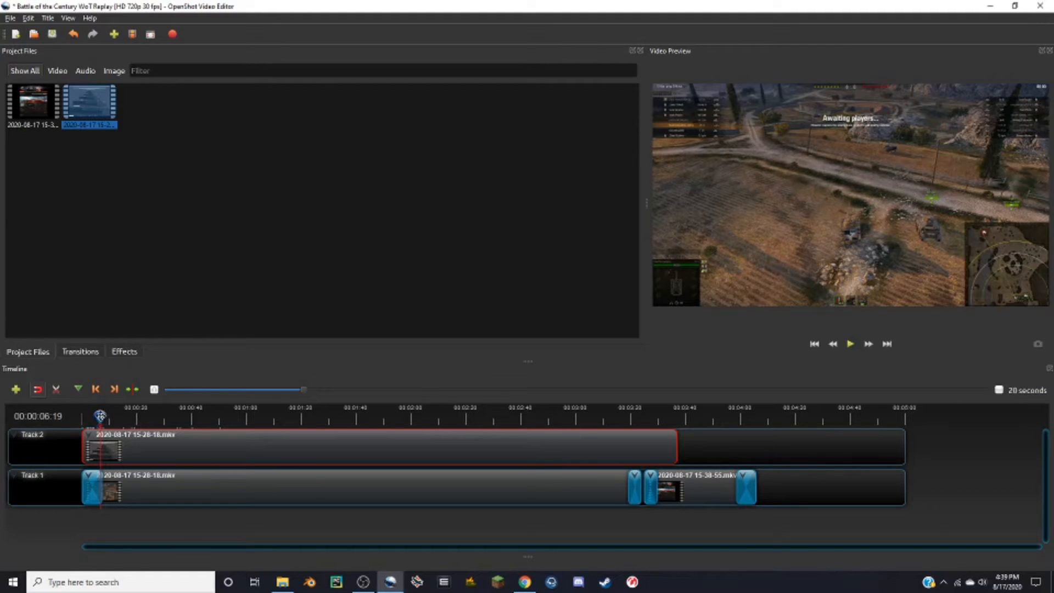
{"action": "mouse_move", "coordinate": [99, 416]}
{"action": "left_mouse_down"}
{"action": "mouse_move", "coordinate": [86, 416]}
{"action": "mouse_move", "coordinate": [104, 416]}
{"action": "left_mouse_up"}
{"action": "left_click", "coordinate": [56, 388]}
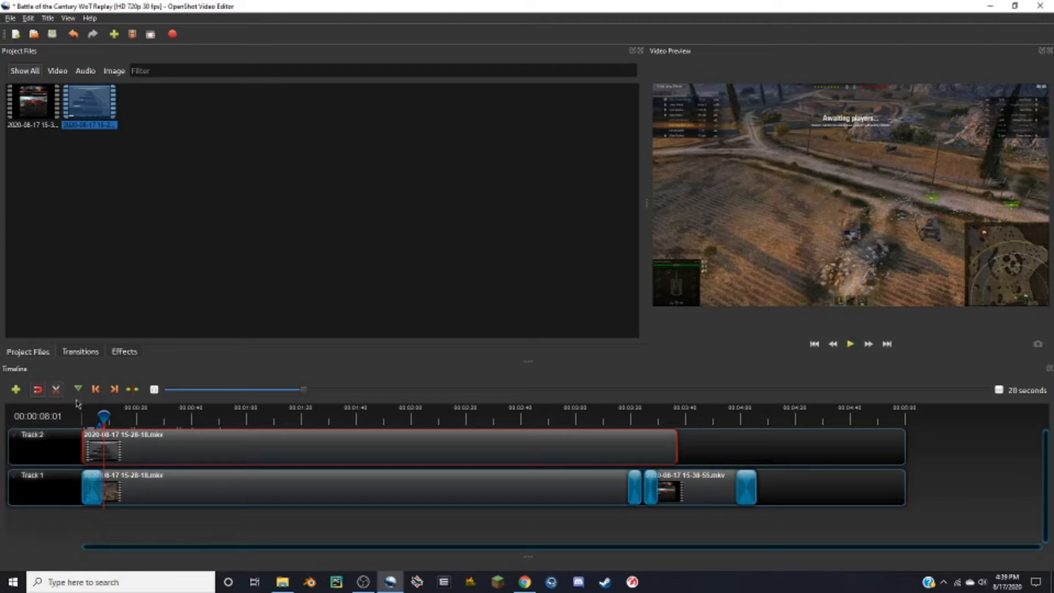
{"action": "left_click", "coordinate": [142, 447]}
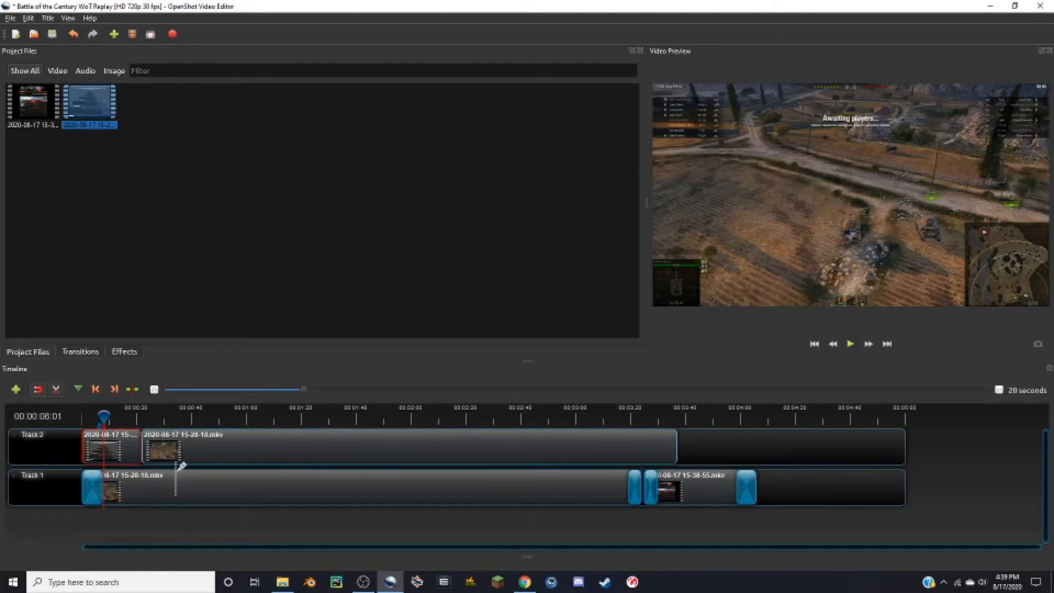
{"action": "left_click", "coordinate": [55, 389]}
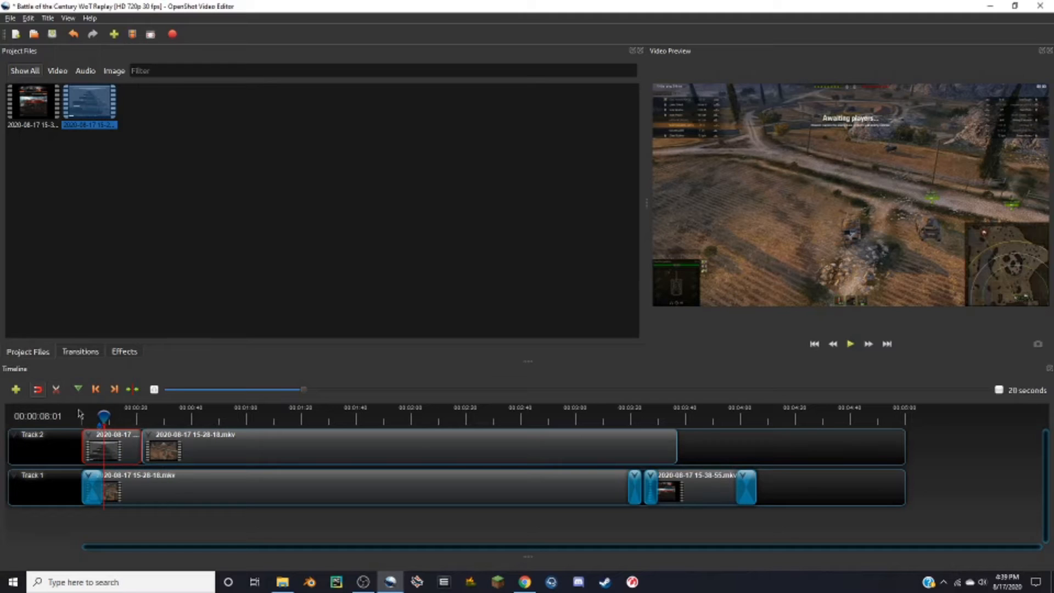
- Remove the short first piece of the sliced Track 2 clip and move the remaining piece to the start of the track
{"action": "right_click", "coordinate": [130, 448]}
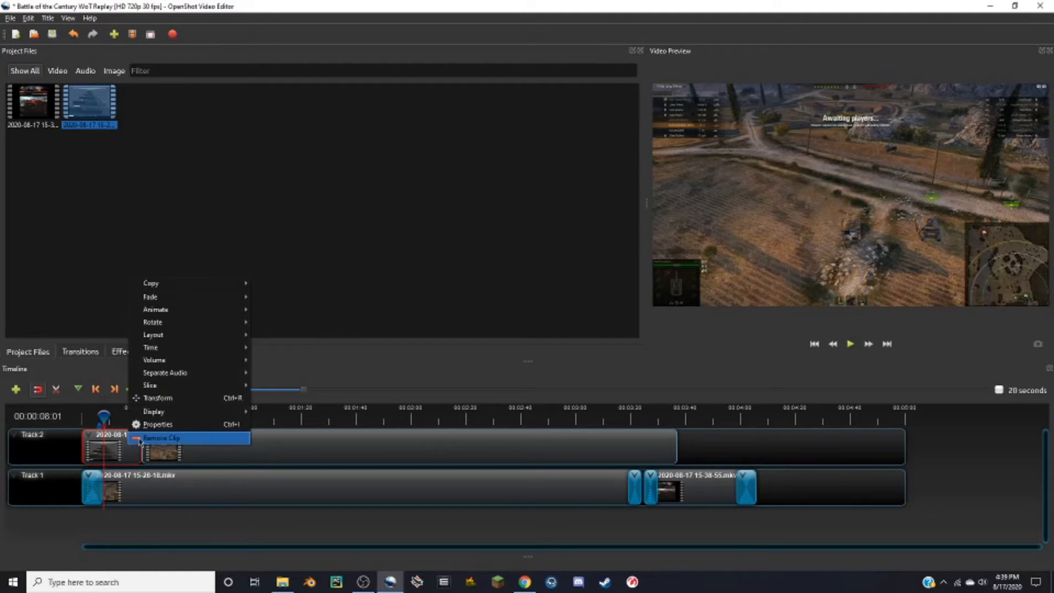
{"action": "left_click", "coordinate": [159, 438]}
{"action": "left_click_drag", "start_coordinate": [195, 448], "coordinate": [138, 447]}
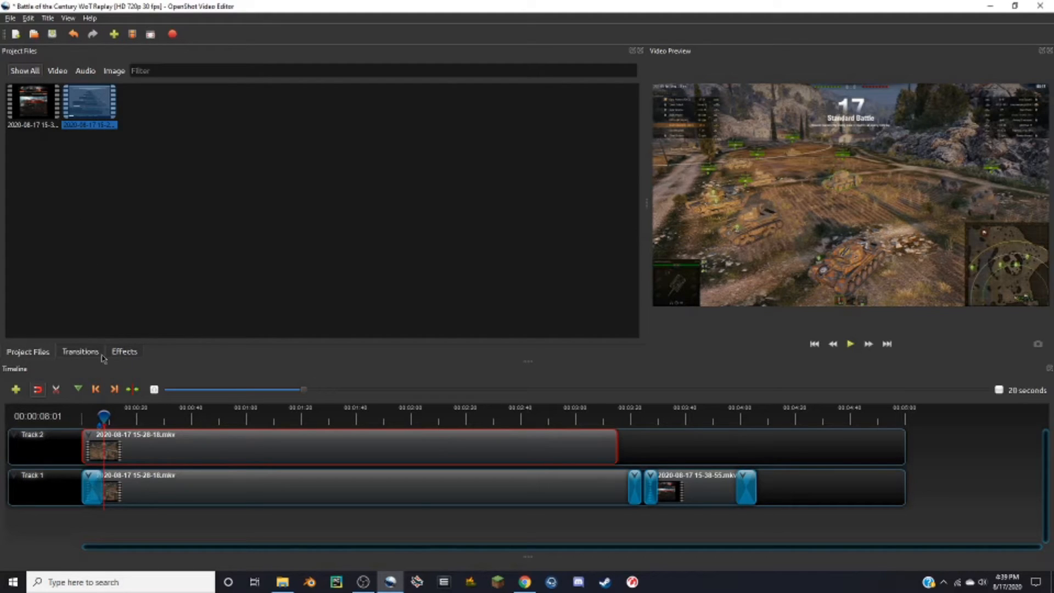
- Add a Fade transition at the beginning of the Track 2 clip and preview it at about 6 seconds
{"action": "left_click", "coordinate": [80, 354]}
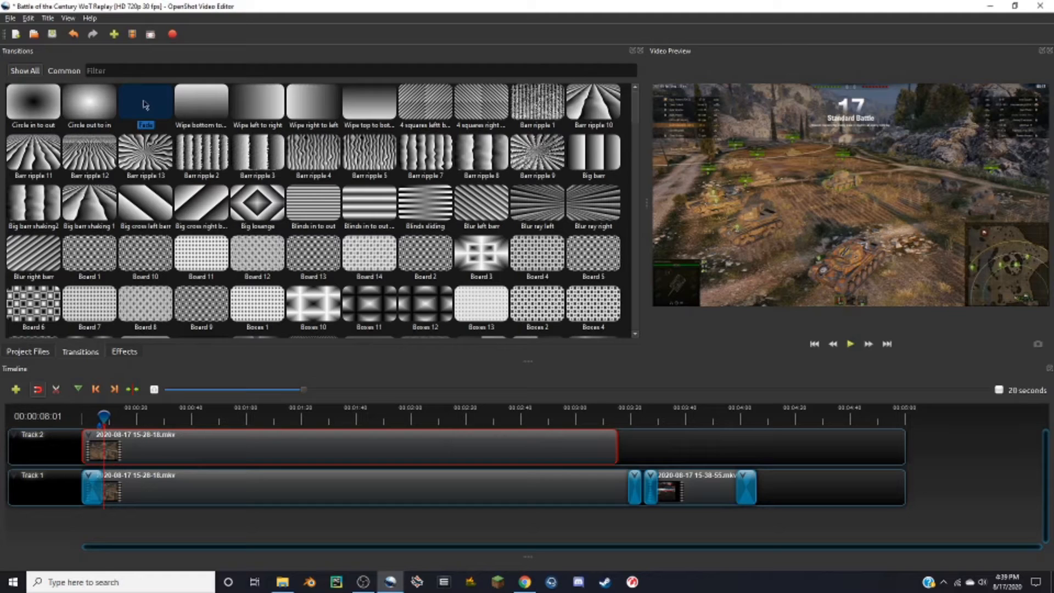
{"action": "left_click_drag", "start_coordinate": [145, 105], "coordinate": [96, 446]}
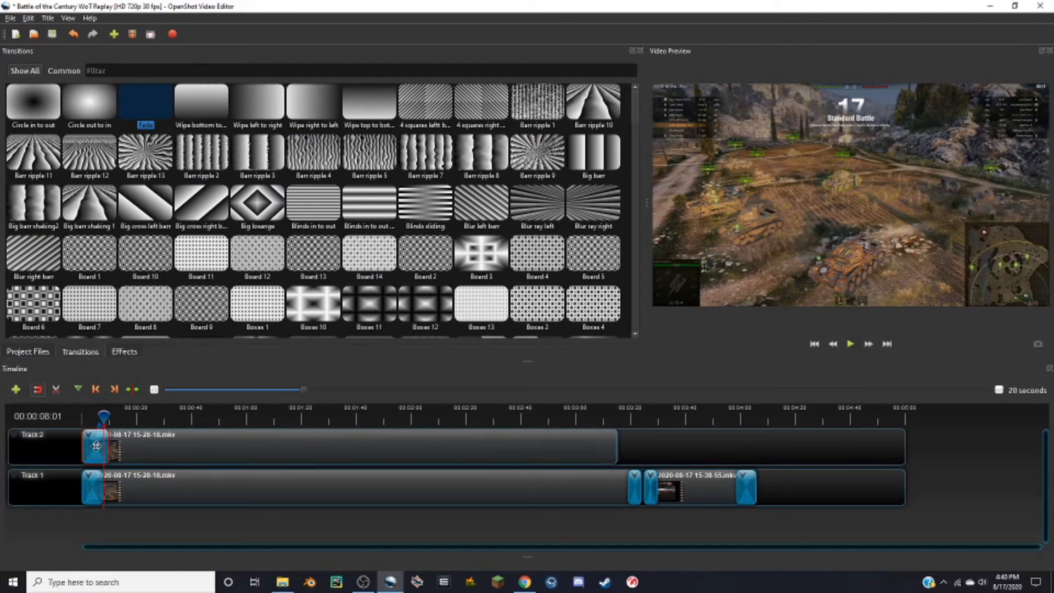
{"action": "left_click", "coordinate": [97, 414]}
{"action": "mouse_move", "coordinate": [97, 414]}
{"action": "left_mouse_down"}
{"action": "mouse_move", "coordinate": [83, 414]}
{"action": "mouse_move", "coordinate": [98, 414]}
{"action": "left_mouse_up"}
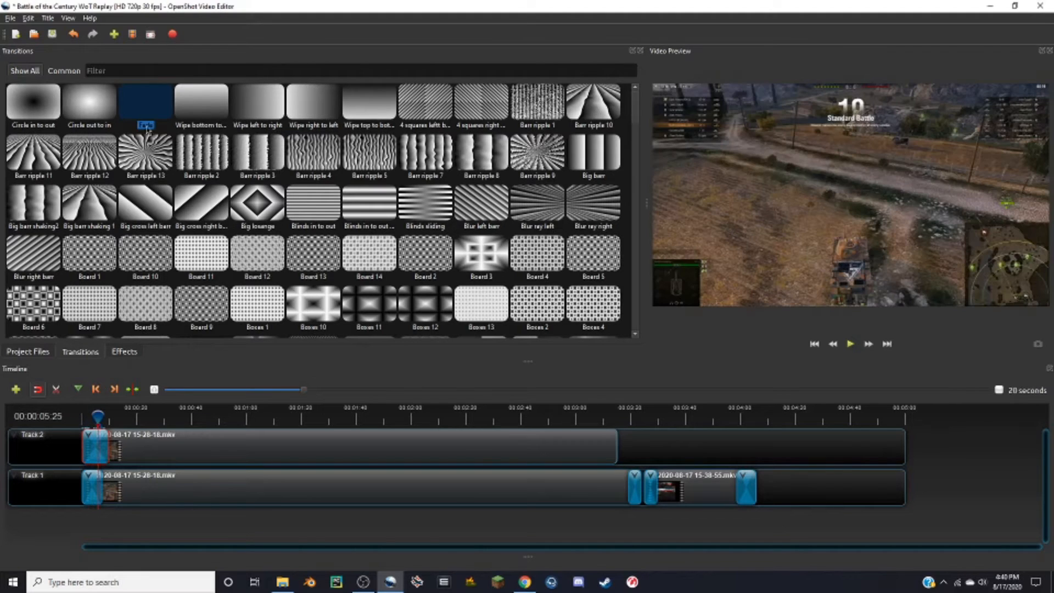
- Add a Fade transition at the end of the Track 2 clip and scrub through it to about 3:09
{"action": "left_click_drag", "start_coordinate": [155, 103], "coordinate": [589, 442]}
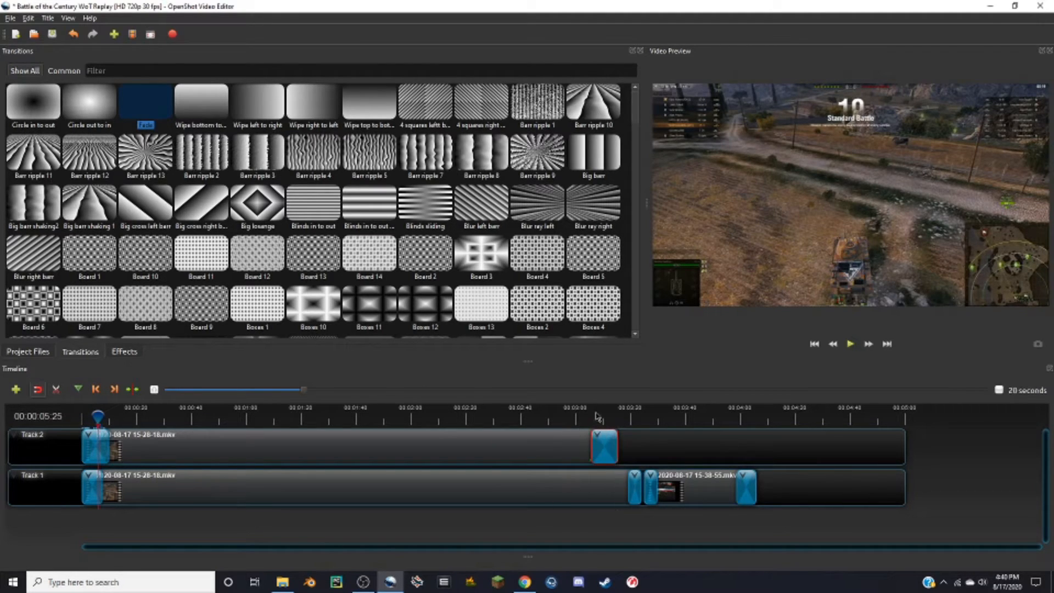
{"action": "left_click", "coordinate": [590, 415]}
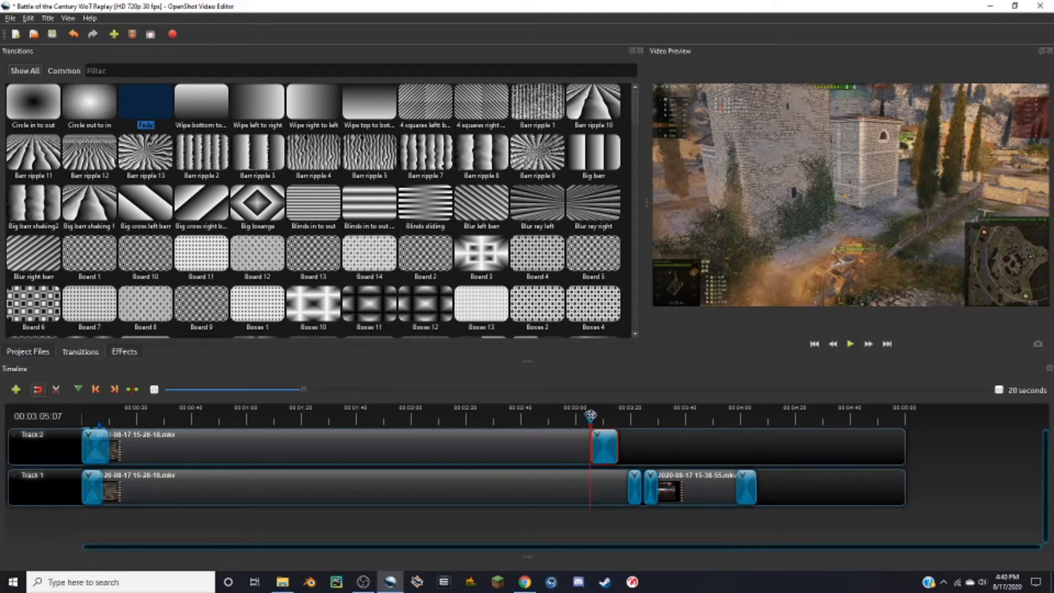
{"action": "left_click_drag", "start_coordinate": [590, 416], "coordinate": [601, 445]}
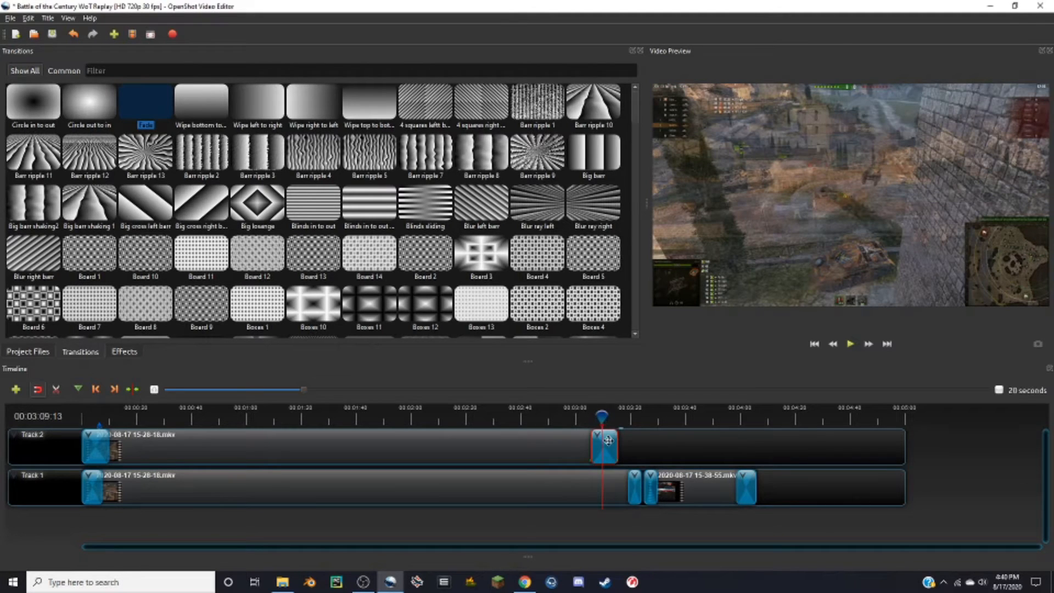
- Play the timeline from just before the closing fade on Track 2 and pause partway through the fade
{"action": "left_click", "coordinate": [588, 417]}
{"action": "left_click", "coordinate": [850, 344]}
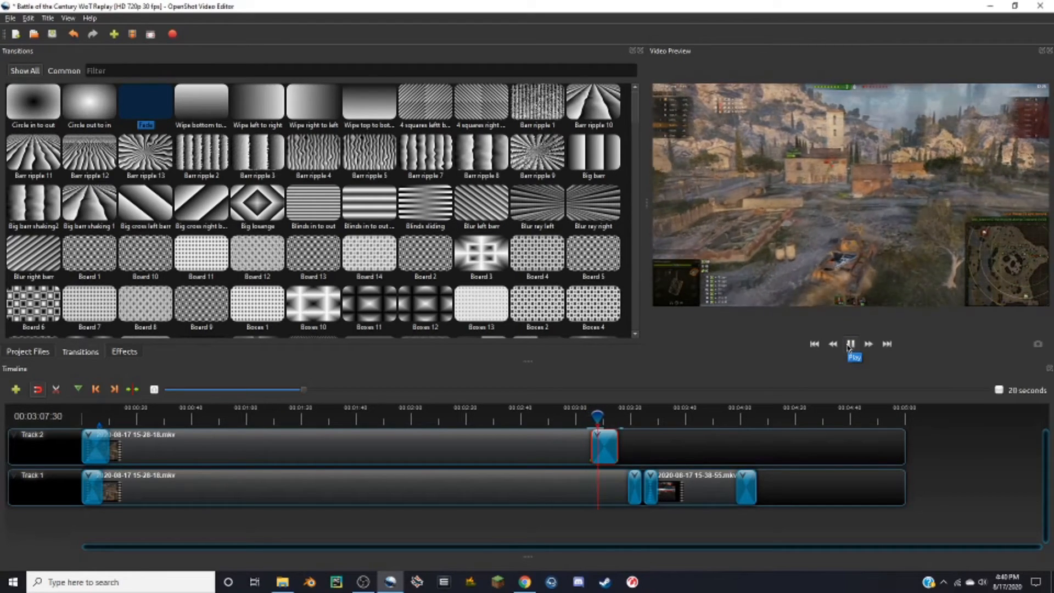
{"action": "left_click", "coordinate": [850, 345]}
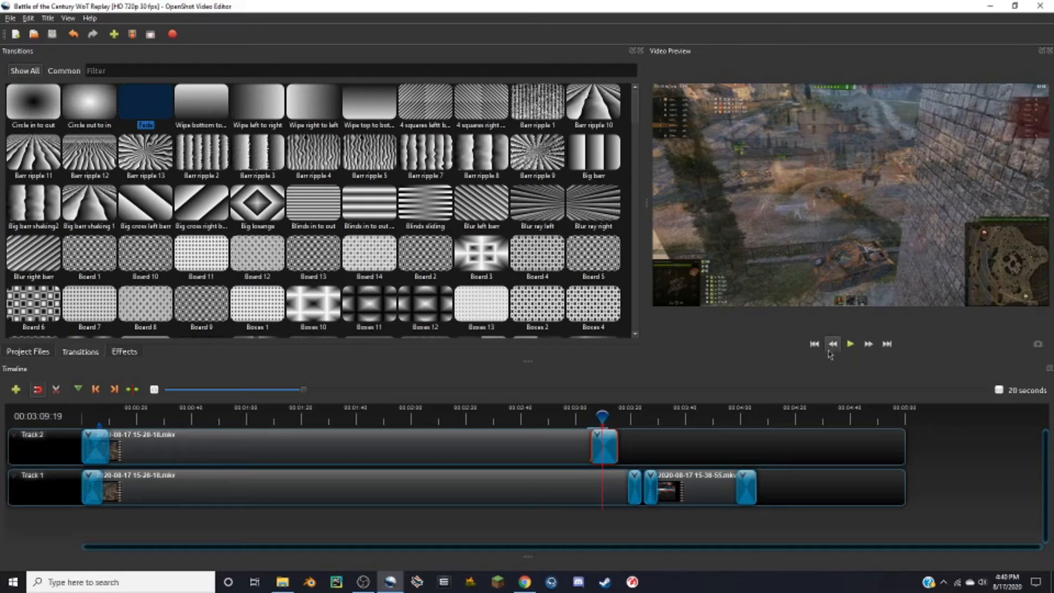
- Look through the options for Track 2's closing fade and the Track 2 clip's volume fade-in options for the start of the clip
{"action": "right_click", "coordinate": [607, 443]}
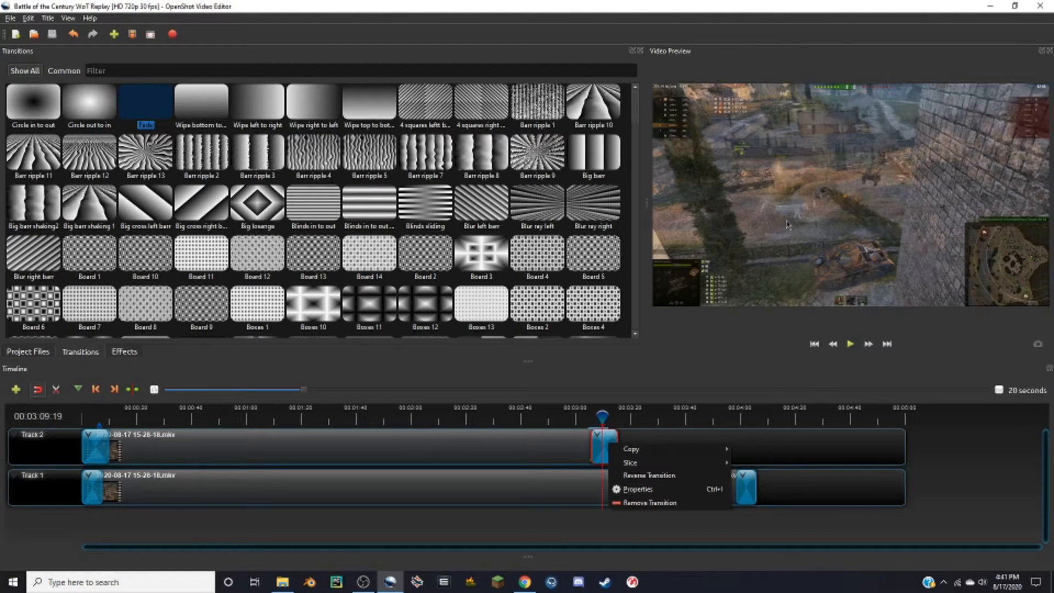
{"action": "left_click", "coordinate": [628, 436]}
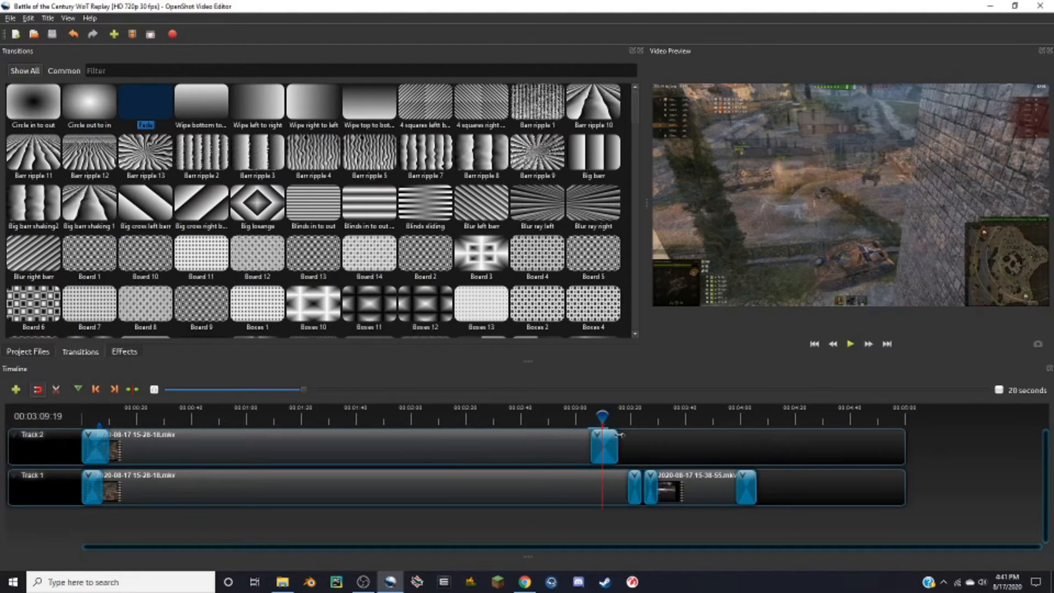
{"action": "left_click", "coordinate": [144, 454]}
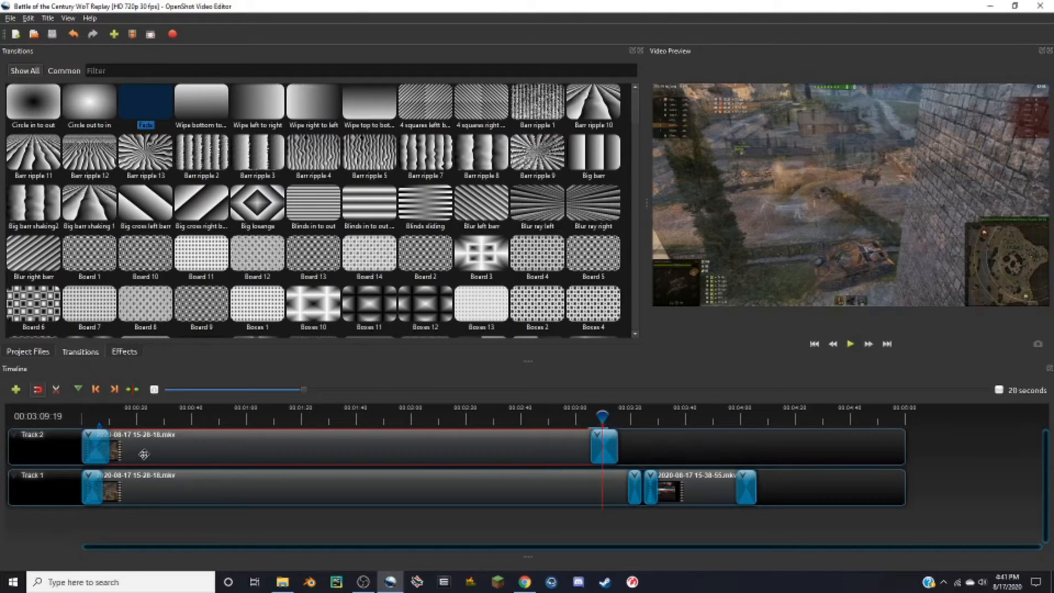
{"action": "right_click", "coordinate": [148, 452]}
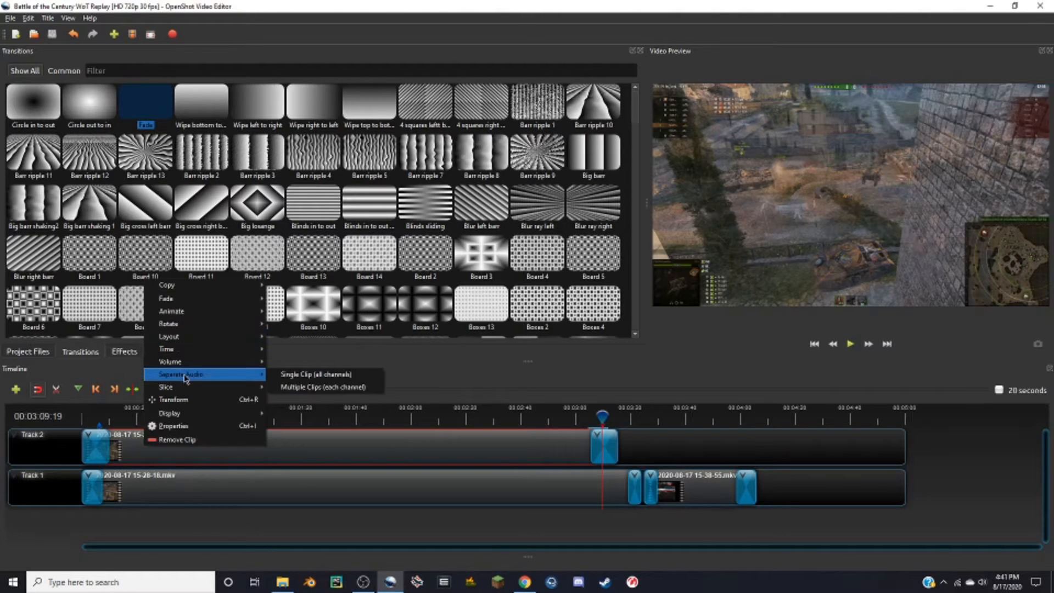
{"action": "mouse_move", "coordinate": [184, 366]}
{"action": "mouse_move", "coordinate": [297, 375]}
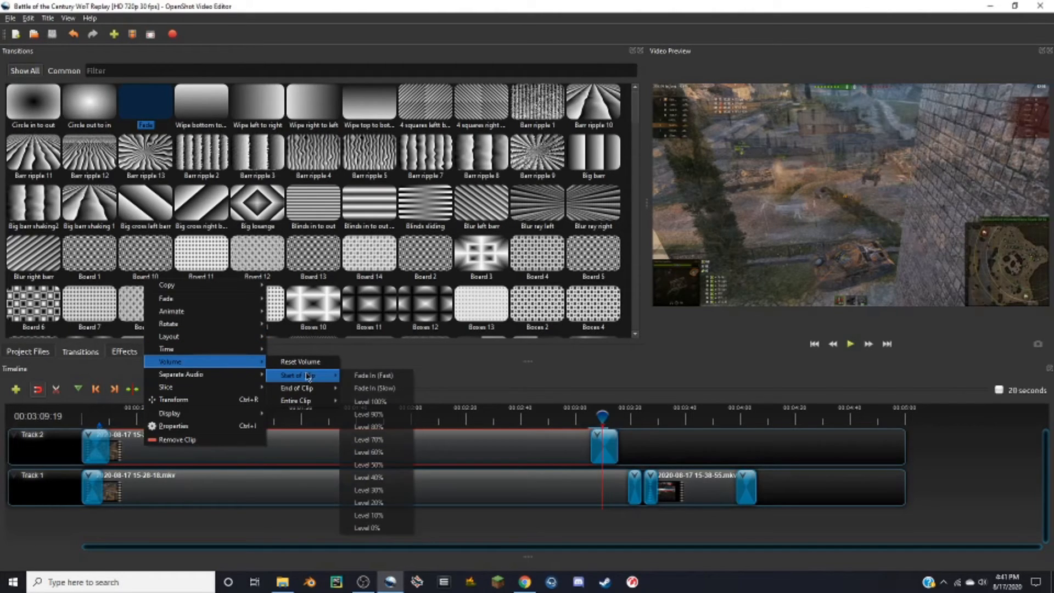
{"action": "left_click", "coordinate": [398, 389]}
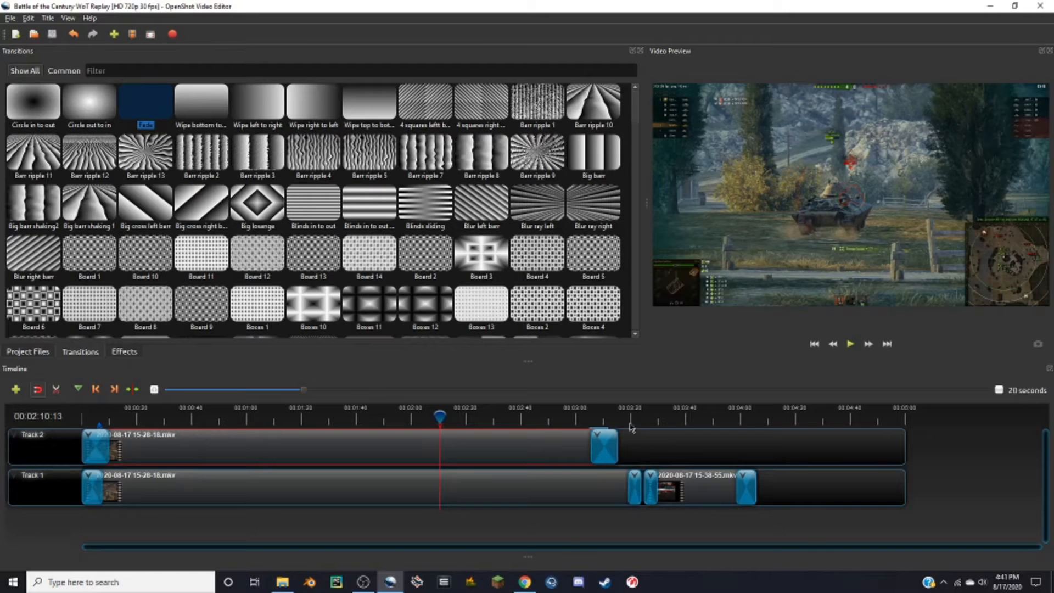
- Place the playhead at about 3:24 between the Track 1 clips and try to nudge the second clip's opening fade
{"action": "left_click_drag", "start_coordinate": [630, 419], "coordinate": [644, 420]}
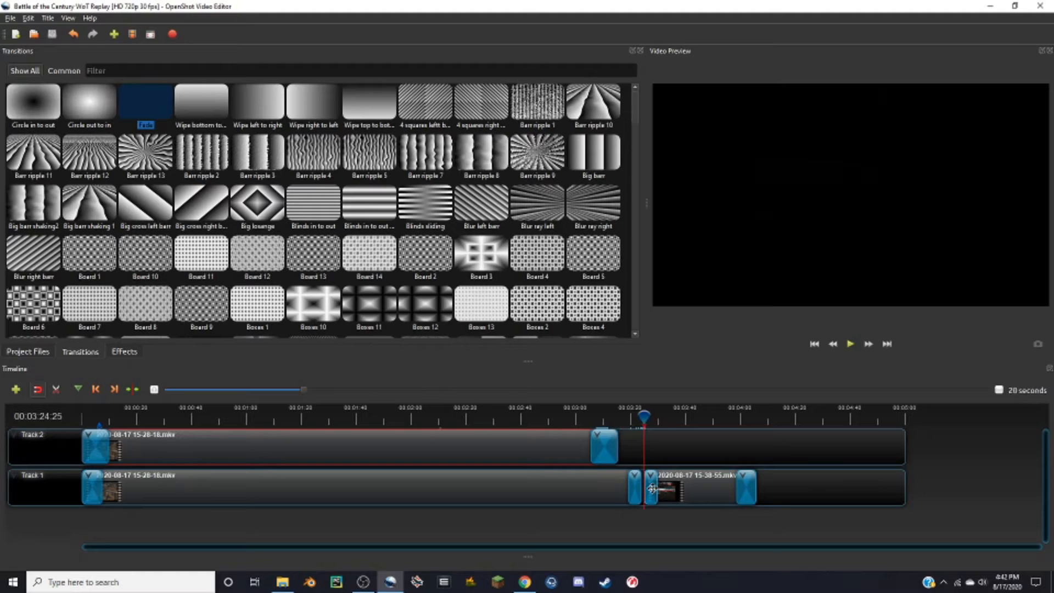
{"action": "mouse_move", "coordinate": [651, 488]}
{"action": "left_mouse_down"}
{"action": "mouse_move", "coordinate": [667, 488]}
{"action": "mouse_move", "coordinate": [629, 488]}
{"action": "mouse_move", "coordinate": [657, 486]}
{"action": "left_mouse_up"}
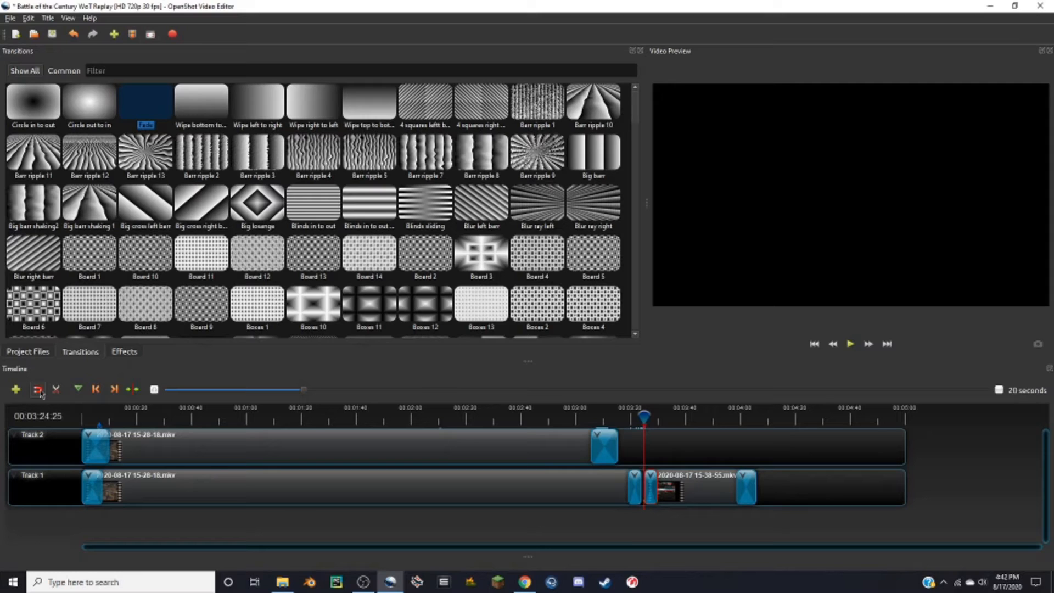
{"action": "mouse_move", "coordinate": [650, 488]}
{"action": "left_mouse_down"}
{"action": "mouse_move", "coordinate": [623, 488]}
{"action": "mouse_move", "coordinate": [669, 488]}
{"action": "mouse_move", "coordinate": [651, 489]}
{"action": "left_mouse_up"}
- Delete the clip on Track 2 and remove that track from the timeline
{"action": "right_click", "coordinate": [483, 441]}
{"action": "key", "text": "Delete"}
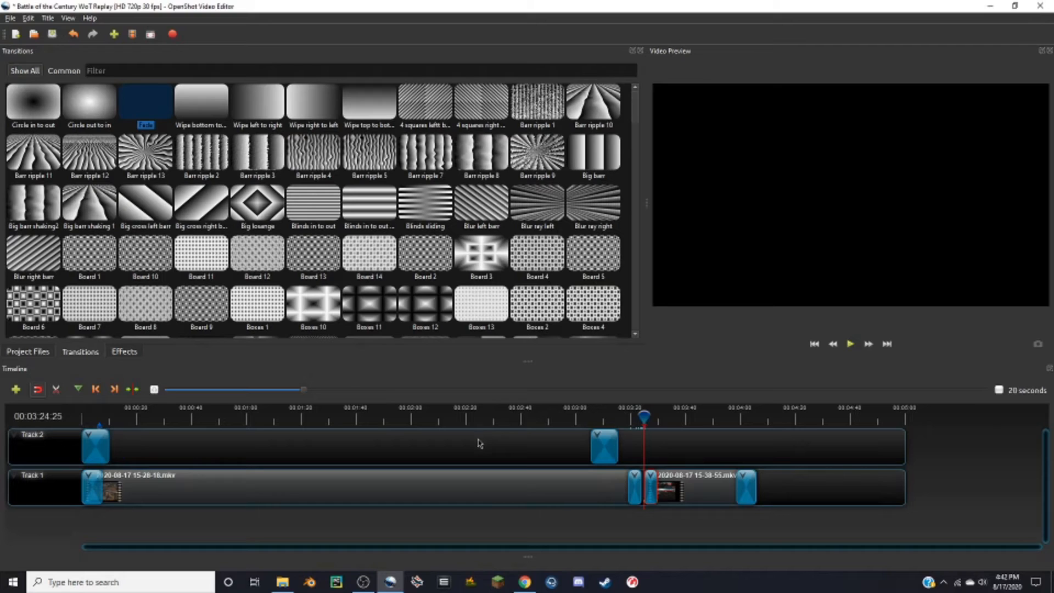
{"action": "right_click", "coordinate": [24, 436]}
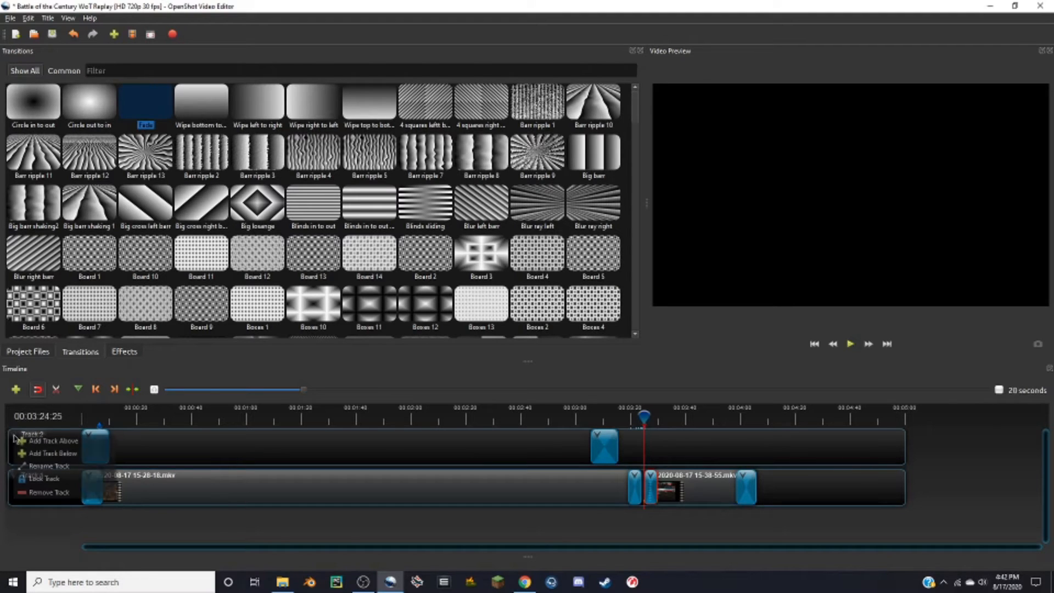
{"action": "left_click", "coordinate": [22, 493]}
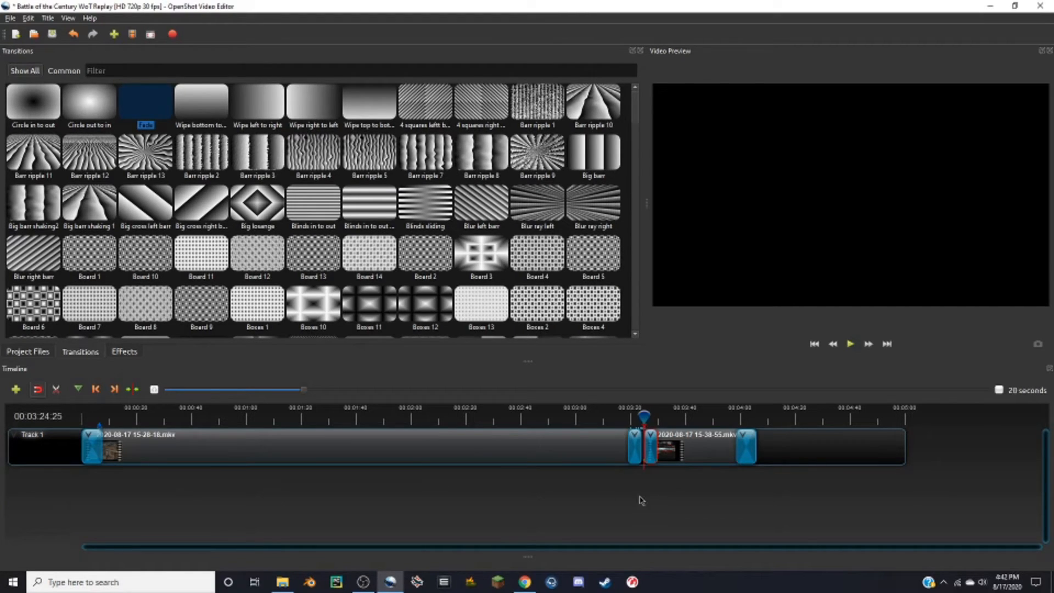
- Show the properties of the first Fade on Track 1 and scrub from about 3 seconds to the start to examine its brightness
{"action": "left_click_drag", "start_coordinate": [645, 415], "coordinate": [625, 415]}
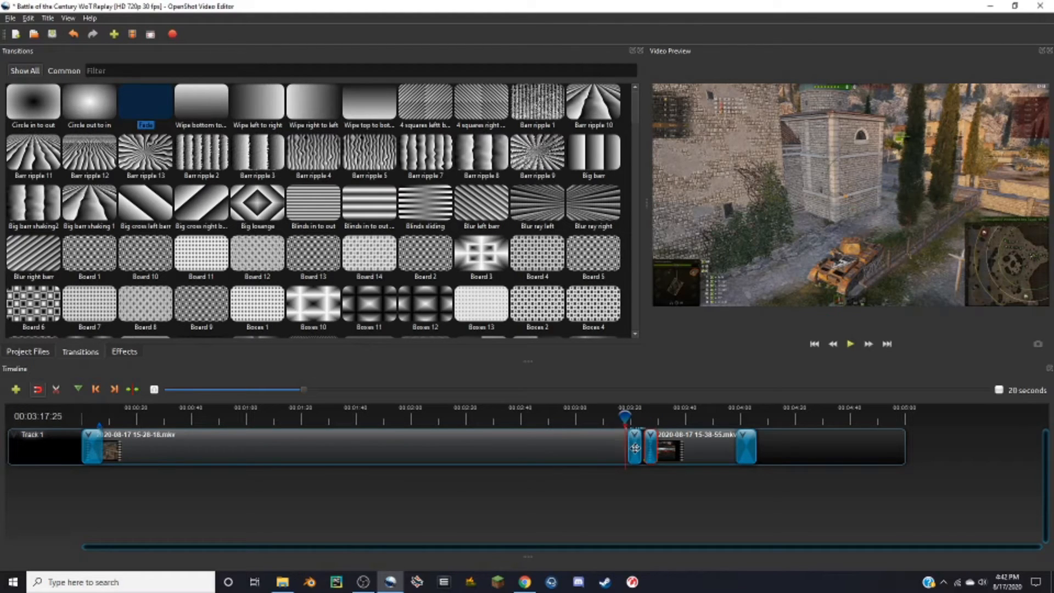
{"action": "right_click", "coordinate": [95, 451]}
{"action": "left_click", "coordinate": [118, 482]}
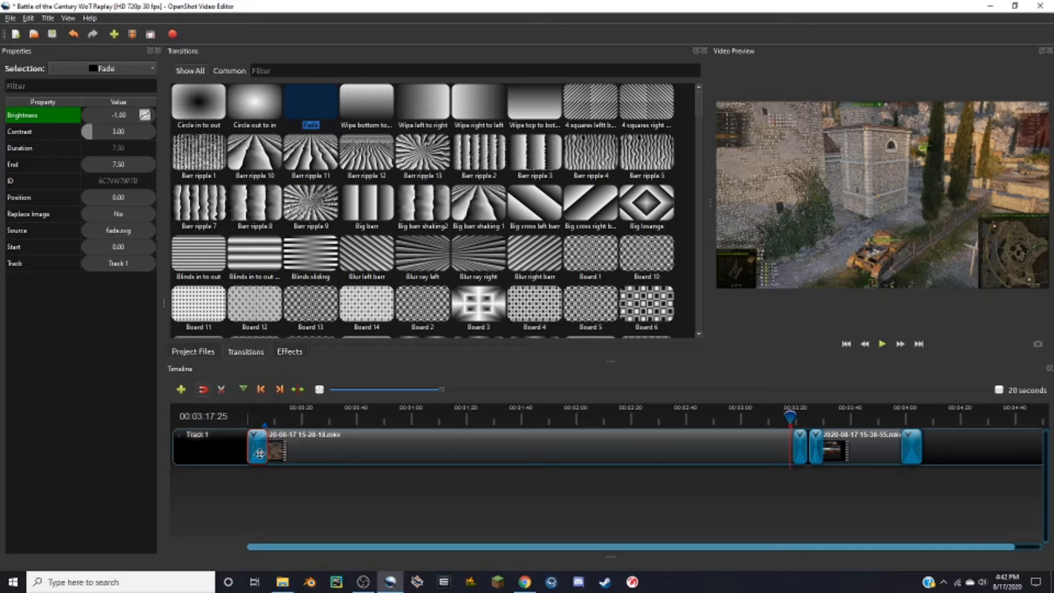
{"action": "left_click_drag", "start_coordinate": [255, 416], "coordinate": [257, 412]}
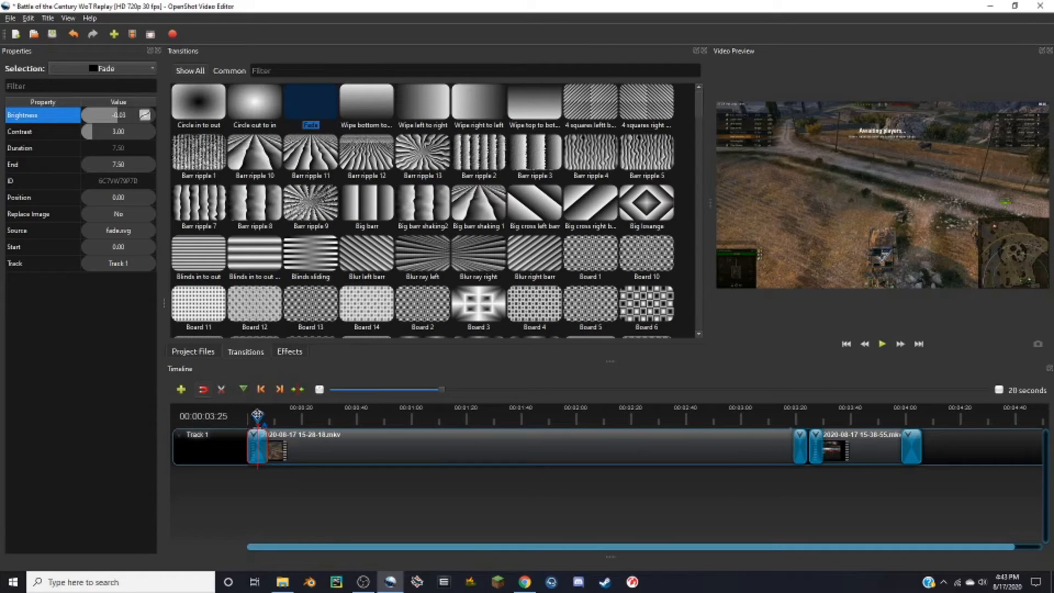
{"action": "mouse_move", "coordinate": [257, 417]}
{"action": "left_mouse_down"}
{"action": "mouse_move", "coordinate": [246, 419]}
{"action": "mouse_move", "coordinate": [268, 415]}
{"action": "mouse_move", "coordinate": [248, 417]}
{"action": "left_mouse_up"}
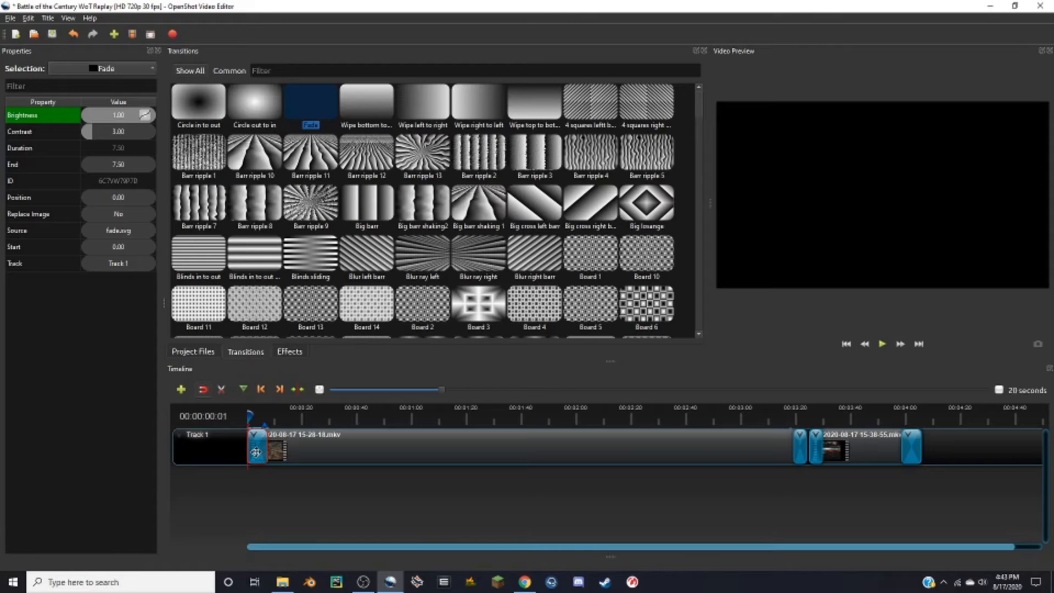
- Select the other Track 1 fades in turn to compare the Brightness property of fades at clip starts and ends
{"action": "left_click", "coordinate": [799, 448]}
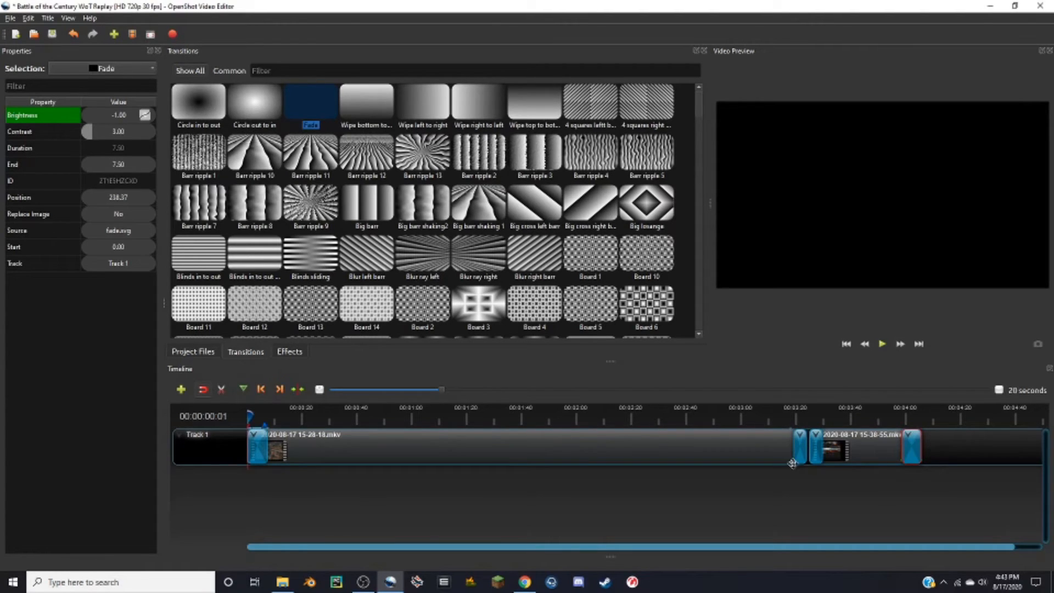
{"action": "left_click", "coordinate": [801, 449]}
{"action": "left_click", "coordinate": [813, 448]}
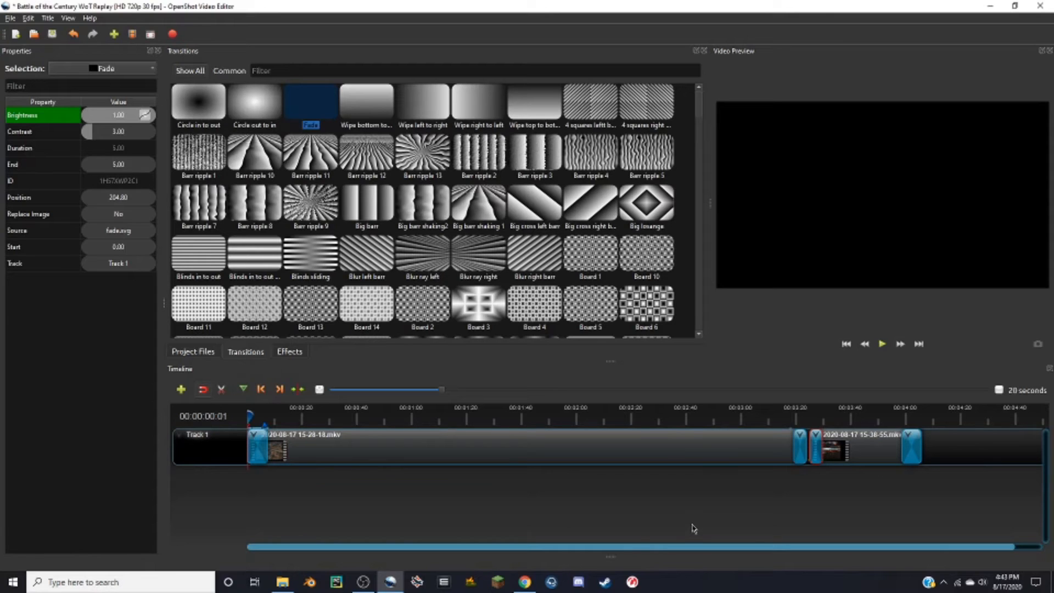
{"action": "left_click", "coordinate": [800, 446]}
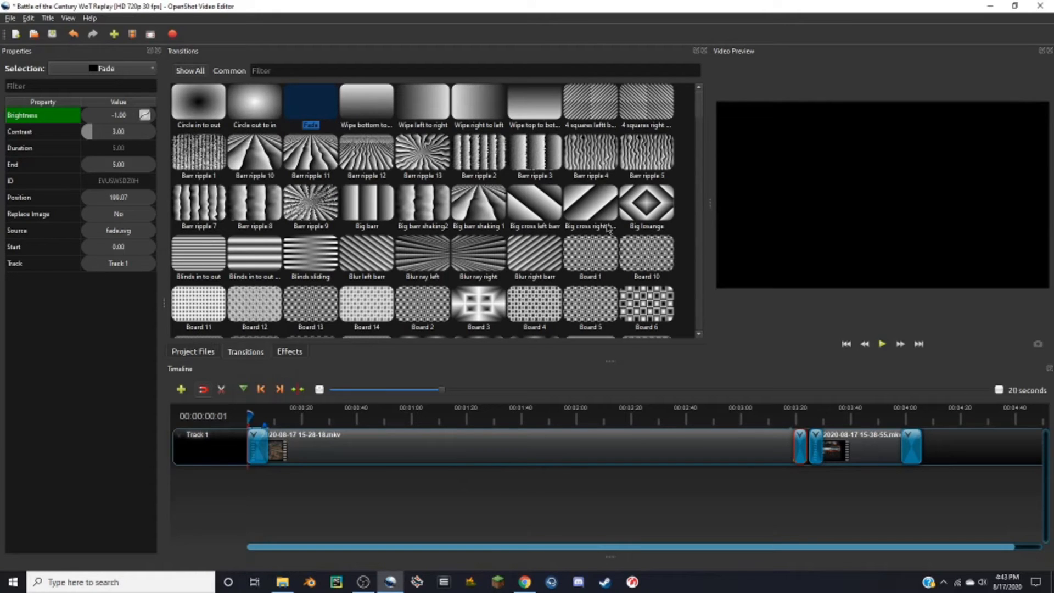
- Enlarge the video preview, move the playhead to about 1:01, and zoom the timeline out to a 30-second scale
{"action": "left_click_drag", "start_coordinate": [709, 207], "coordinate": [519, 205]}
{"action": "left_click", "coordinate": [412, 416]}
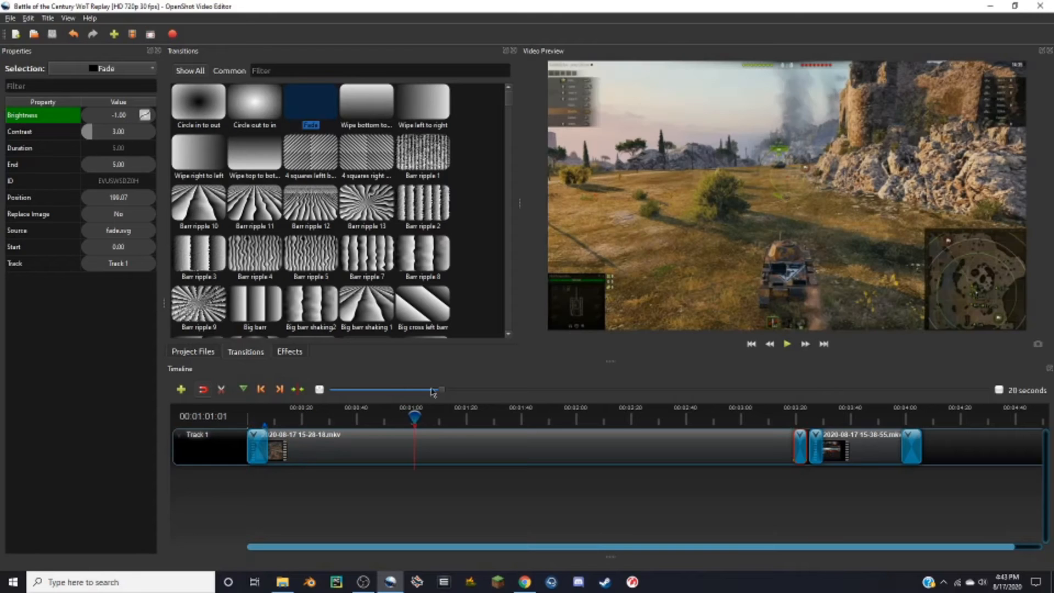
{"action": "mouse_move", "coordinate": [442, 390]}
{"action": "left_mouse_down"}
{"action": "mouse_move", "coordinate": [499, 391]}
{"action": "mouse_move", "coordinate": [434, 393]}
{"action": "mouse_move", "coordinate": [460, 397]}
{"action": "left_mouse_up"}
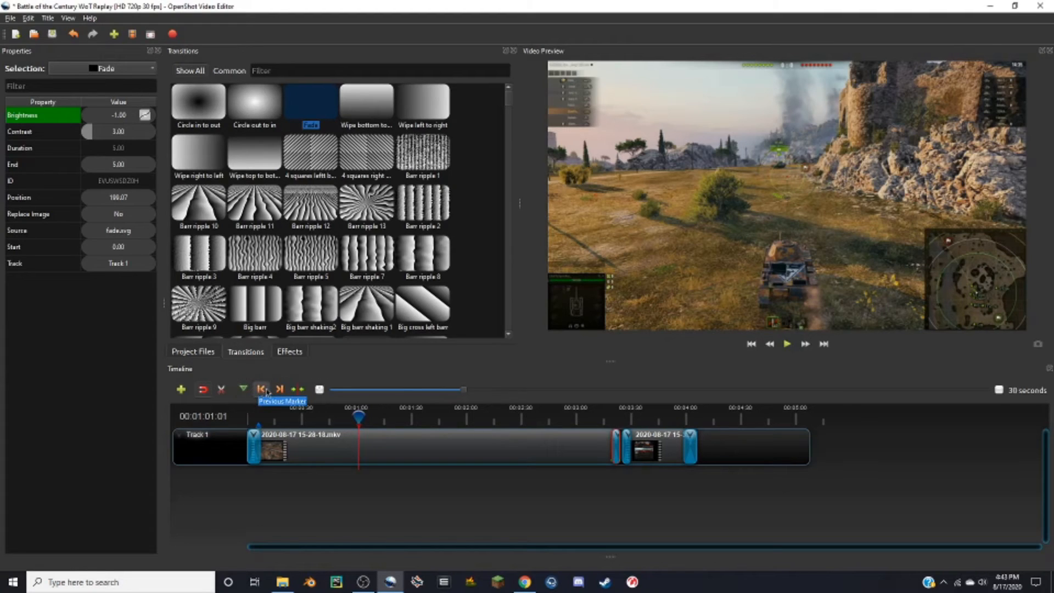
- Look over the effects and project files, and switch the window layout to Simple View
{"action": "left_click", "coordinate": [286, 354]}
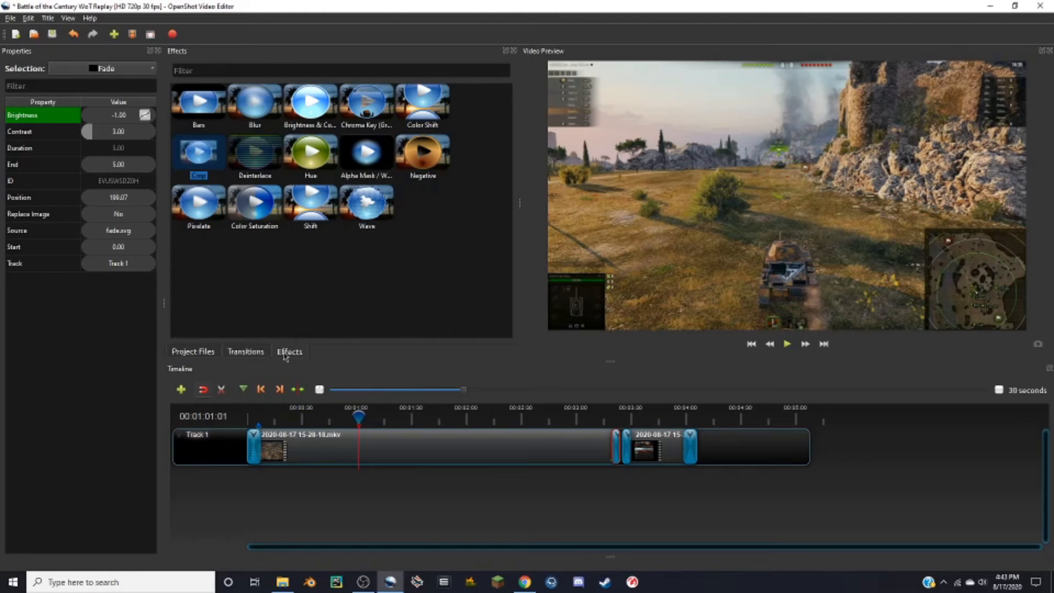
{"action": "left_click", "coordinate": [196, 351]}
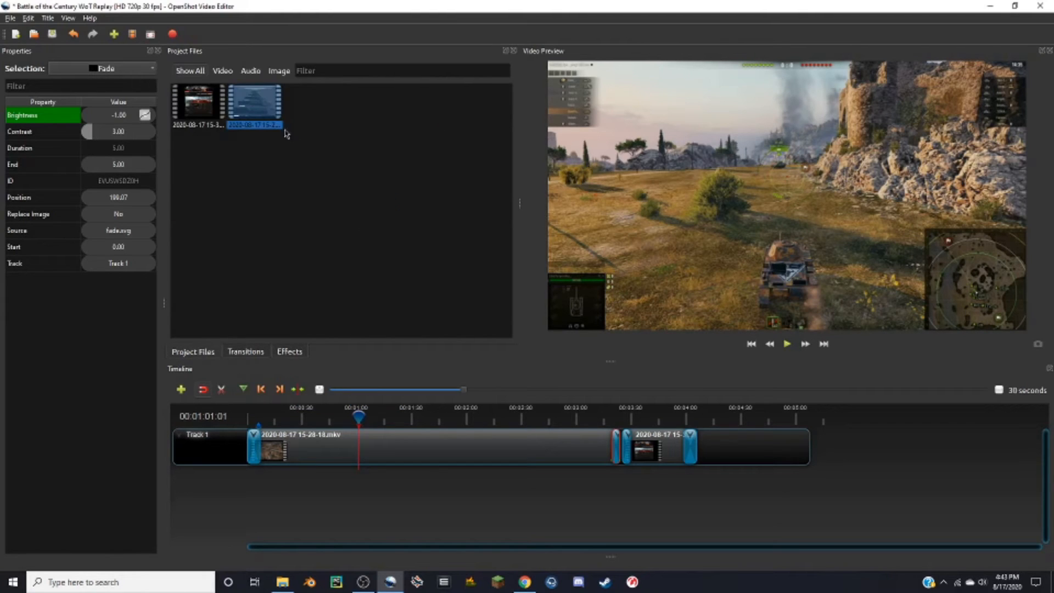
{"action": "left_click", "coordinate": [71, 18]}
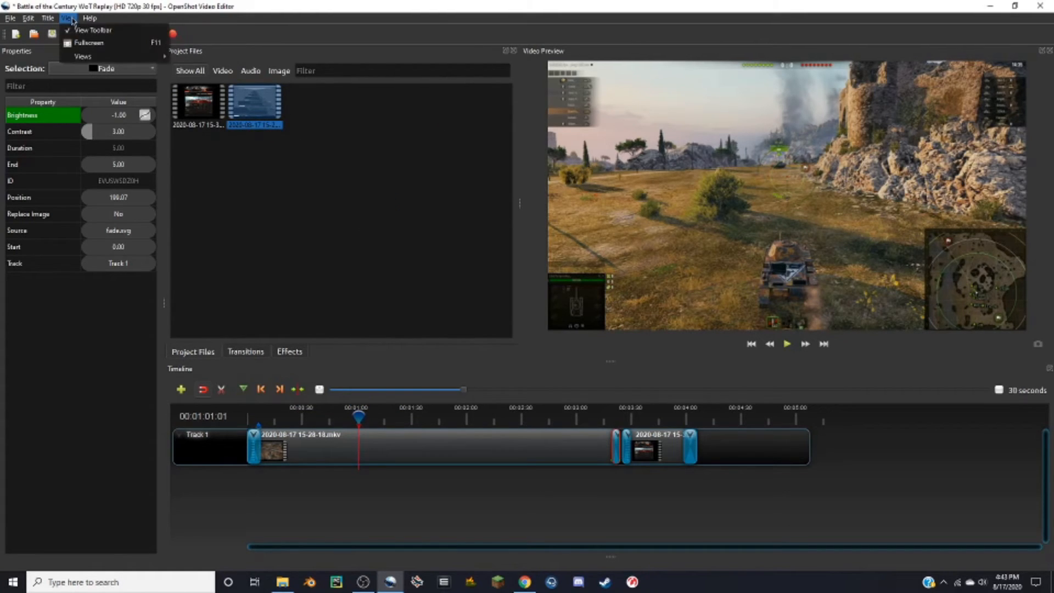
{"action": "mouse_move", "coordinate": [85, 56]}
{"action": "left_click", "coordinate": [195, 60]}
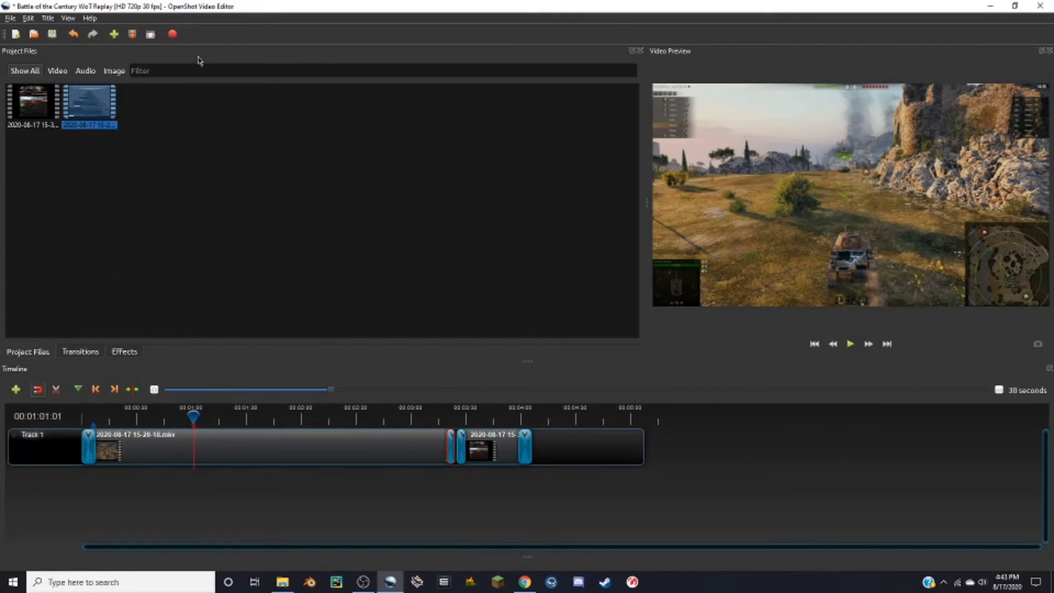
- Switch the window layout to Advanced View
{"action": "left_click", "coordinate": [72, 18]}
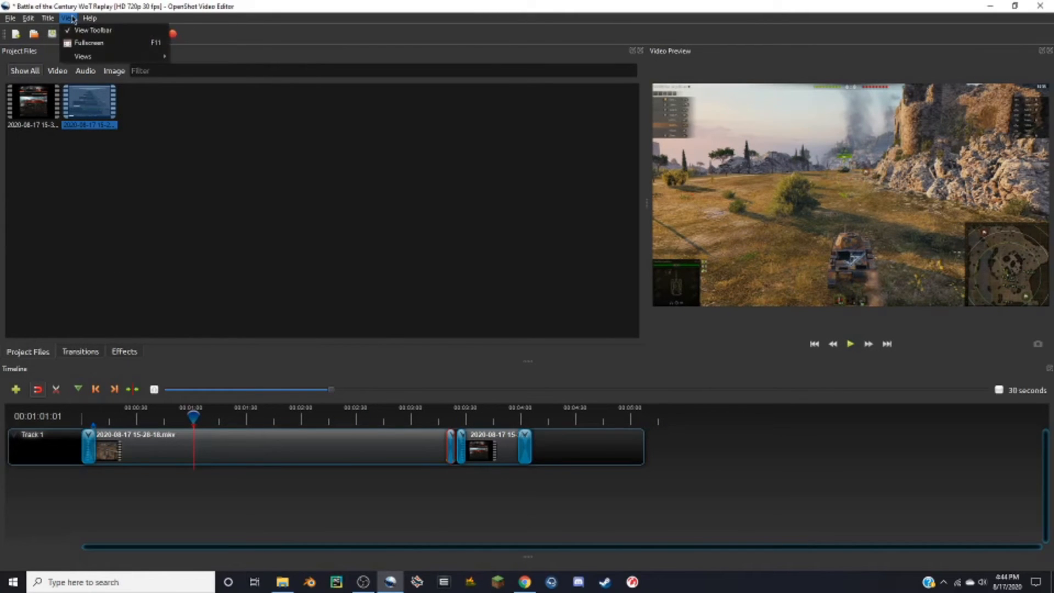
{"action": "mouse_move", "coordinate": [85, 58]}
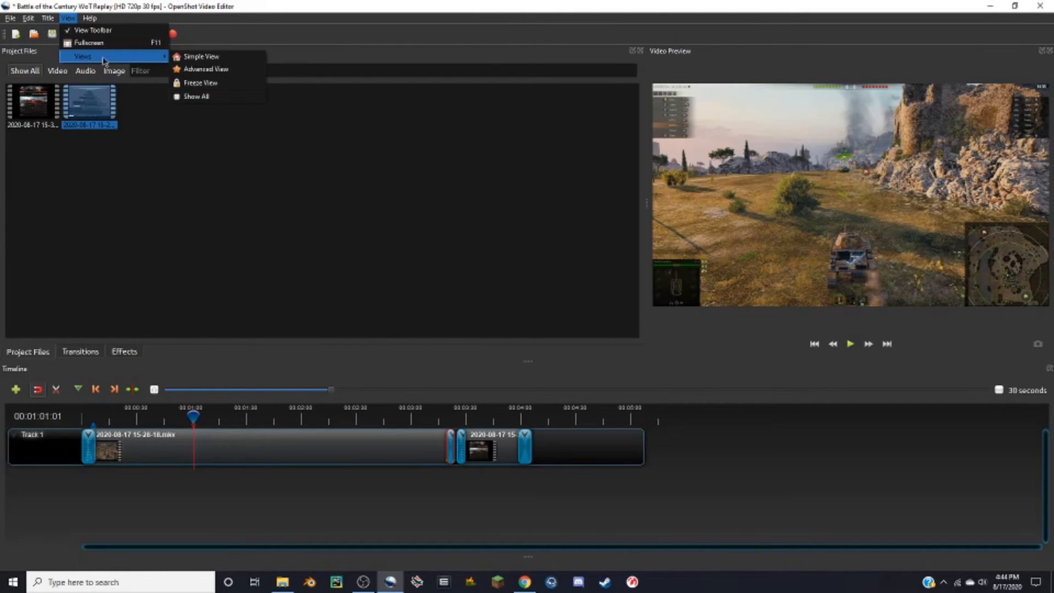
{"action": "left_click", "coordinate": [196, 70]}
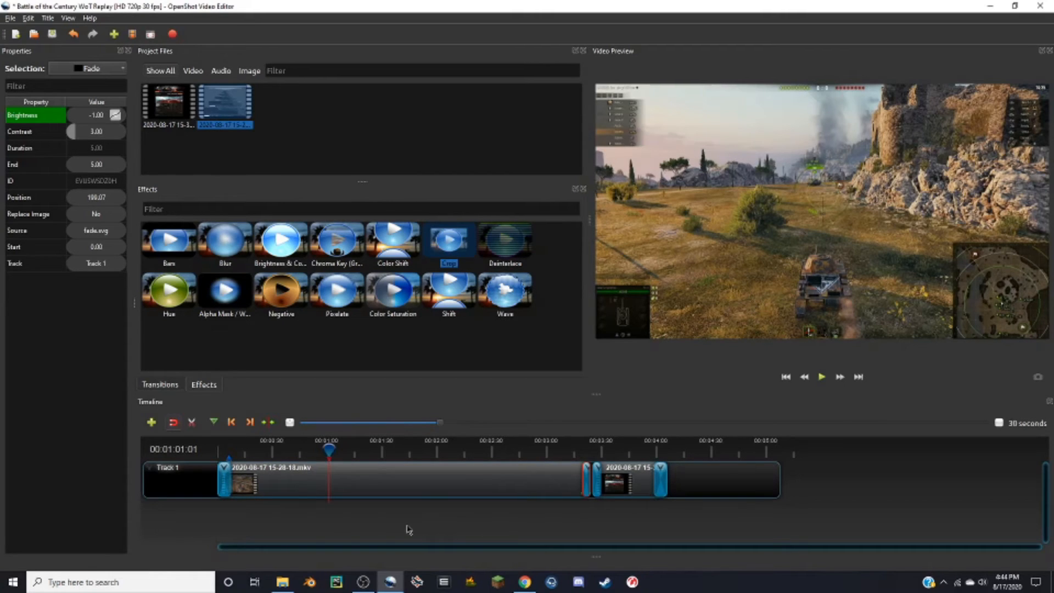
- Open the video export settings and look through both the advanced and the simple options
{"action": "left_click", "coordinate": [172, 34]}
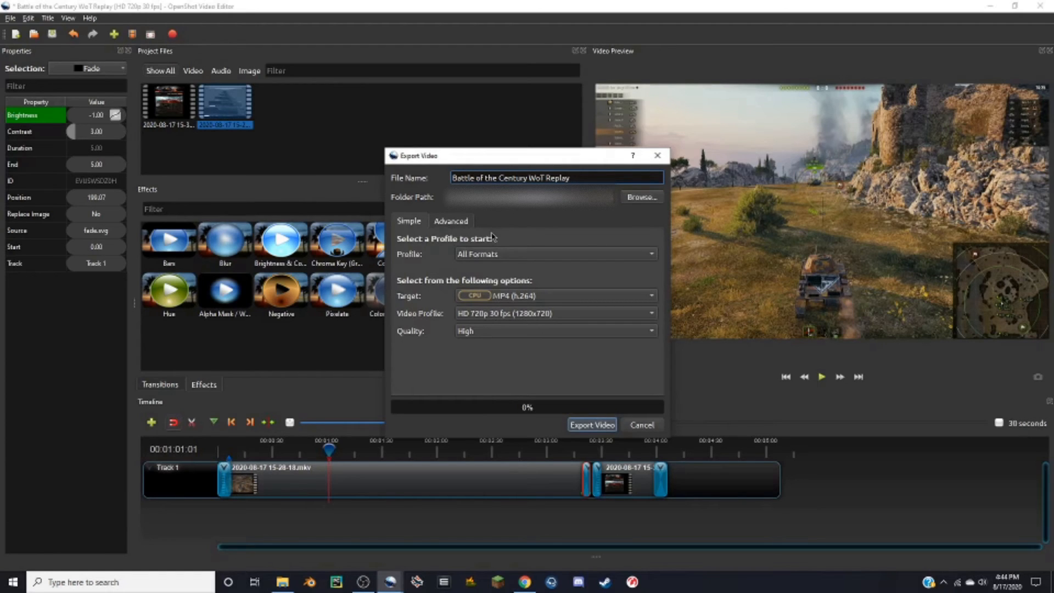
{"action": "left_click", "coordinate": [444, 222]}
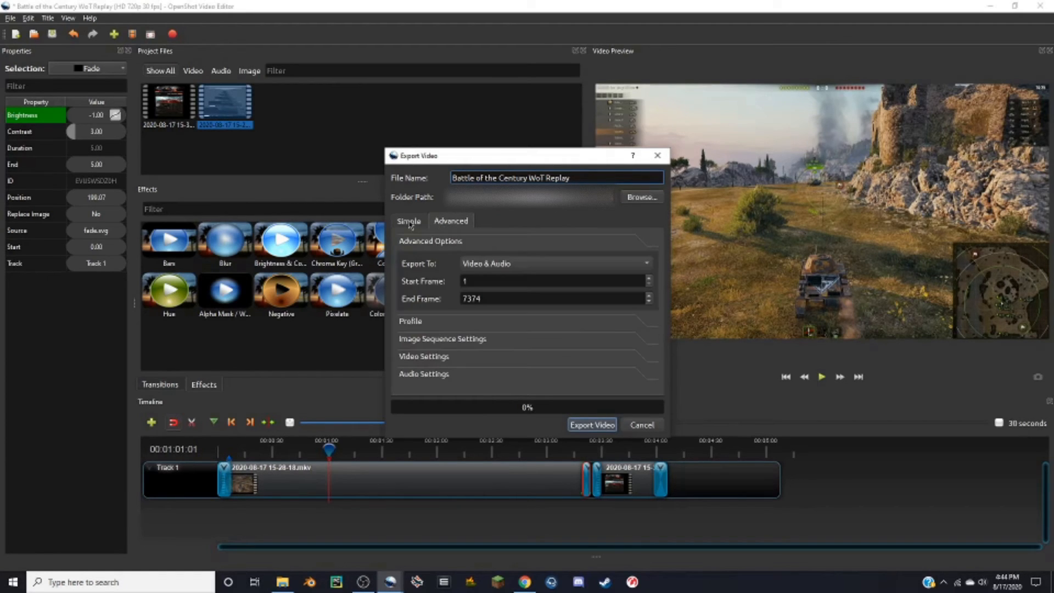
{"action": "left_click", "coordinate": [409, 223]}
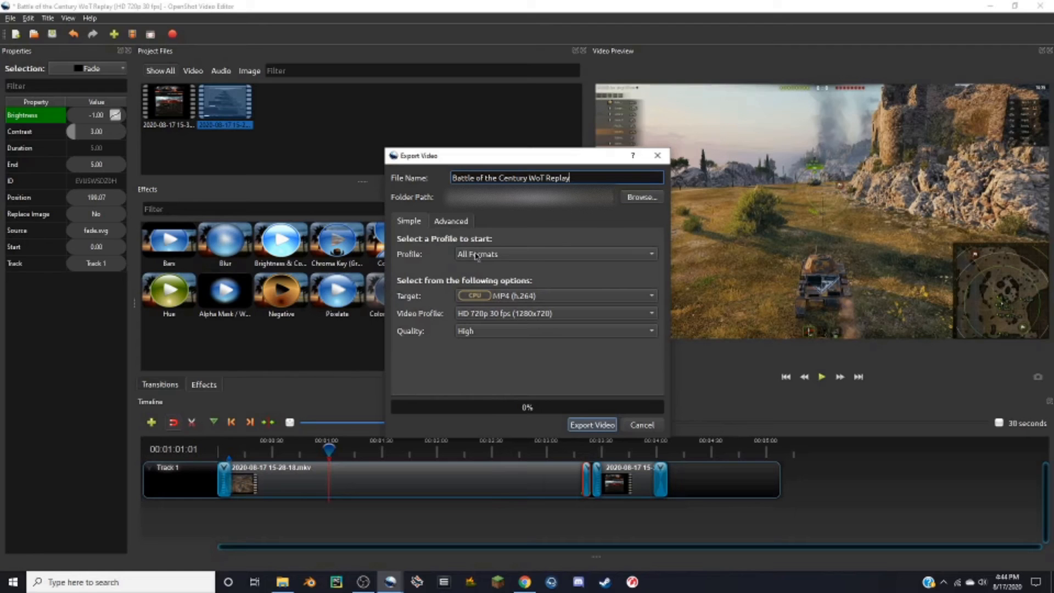
{"action": "left_click", "coordinate": [451, 220]}
{"action": "left_click", "coordinate": [408, 222]}
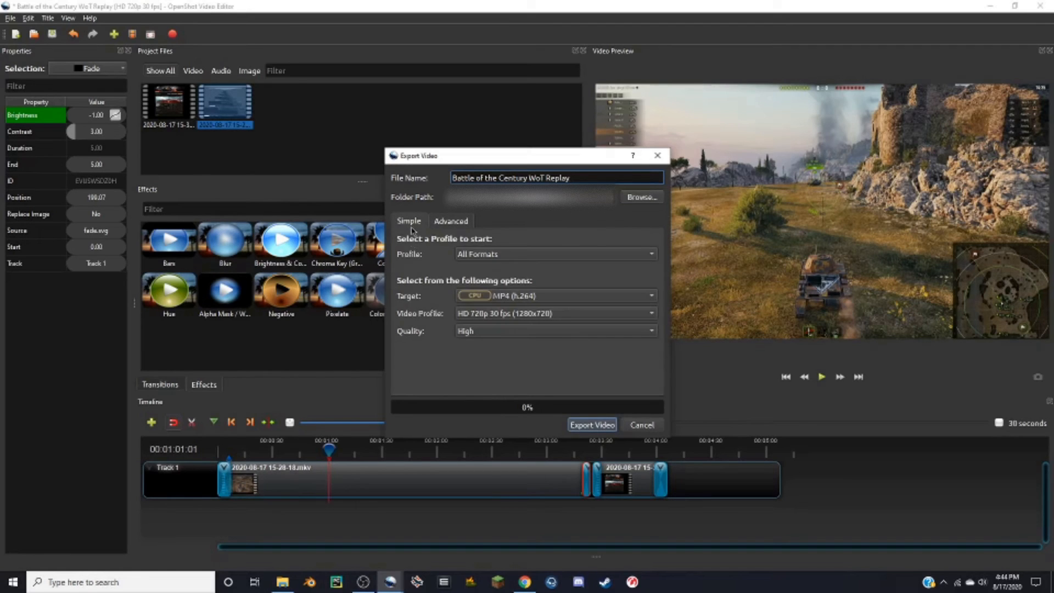
- Review the available target formats and video profiles for the export, keeping MP4 (h.264) and HD 720p 30 fps
{"action": "left_click", "coordinate": [515, 297]}
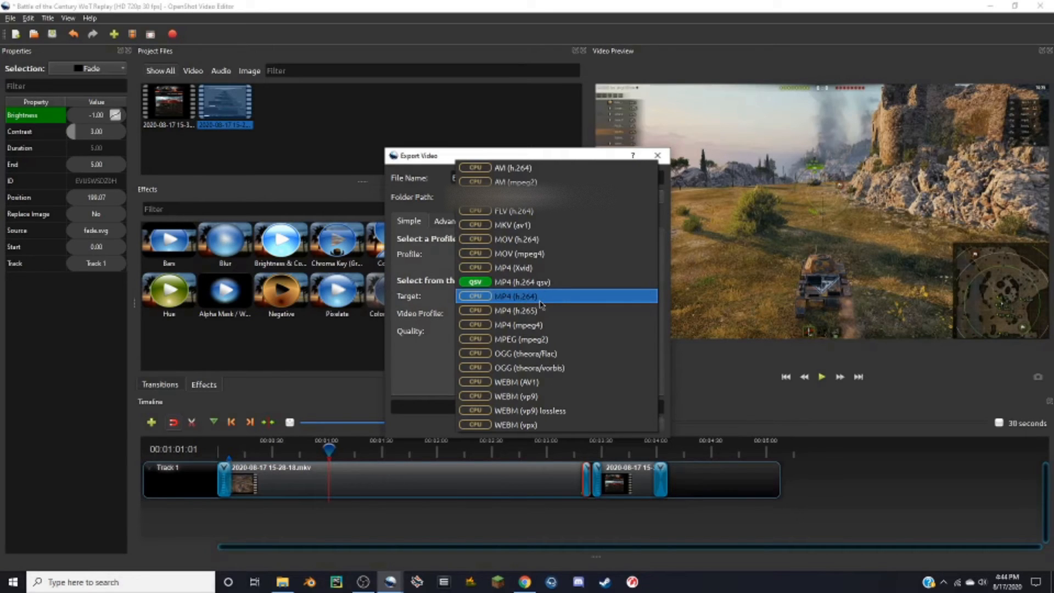
{"action": "left_click", "coordinate": [432, 299]}
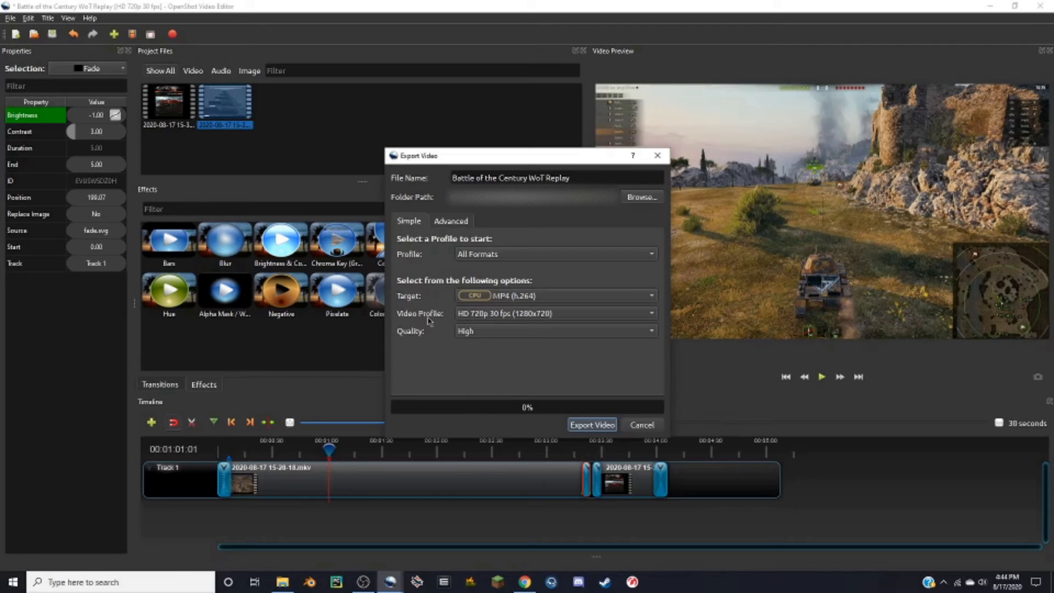
{"action": "left_click", "coordinate": [517, 316]}
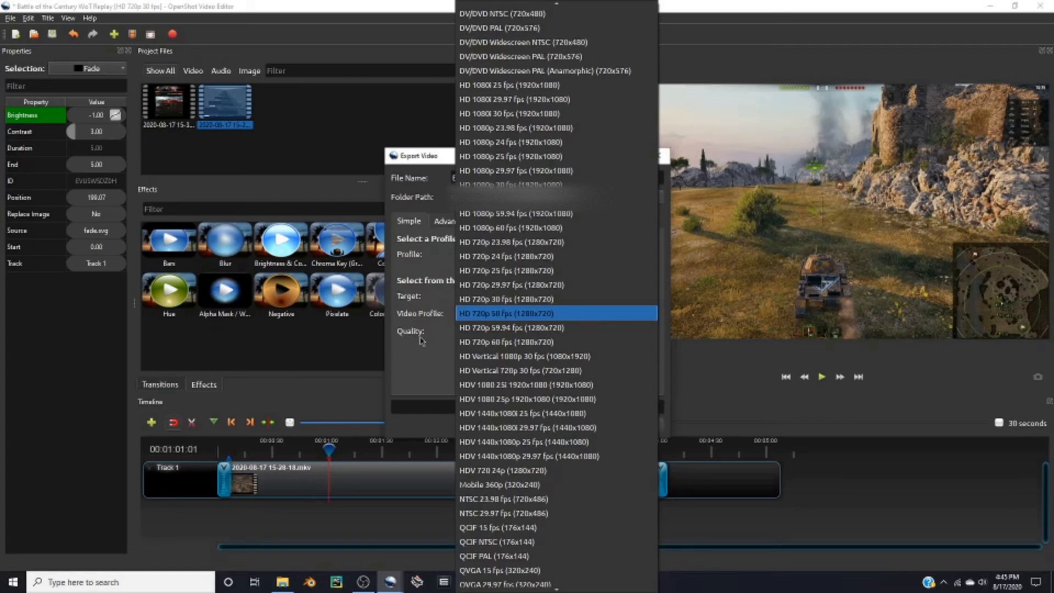
{"action": "left_click", "coordinate": [416, 317]}
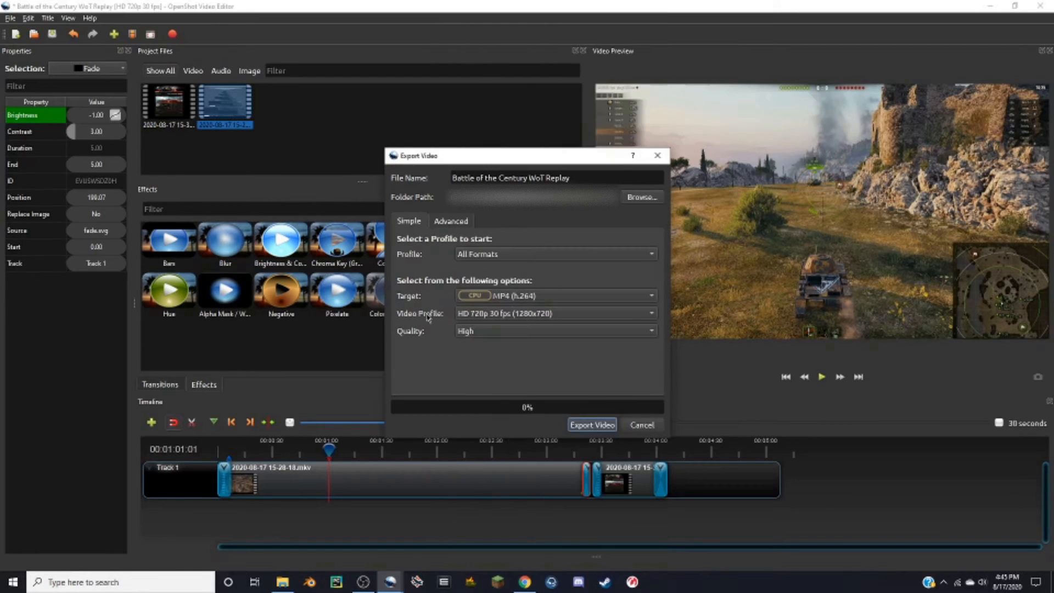
- Review the export's video profiles and quality options, keeping HD 720p 30 fps and High, and close the export settings without exporting
{"action": "left_click", "coordinate": [478, 317]}
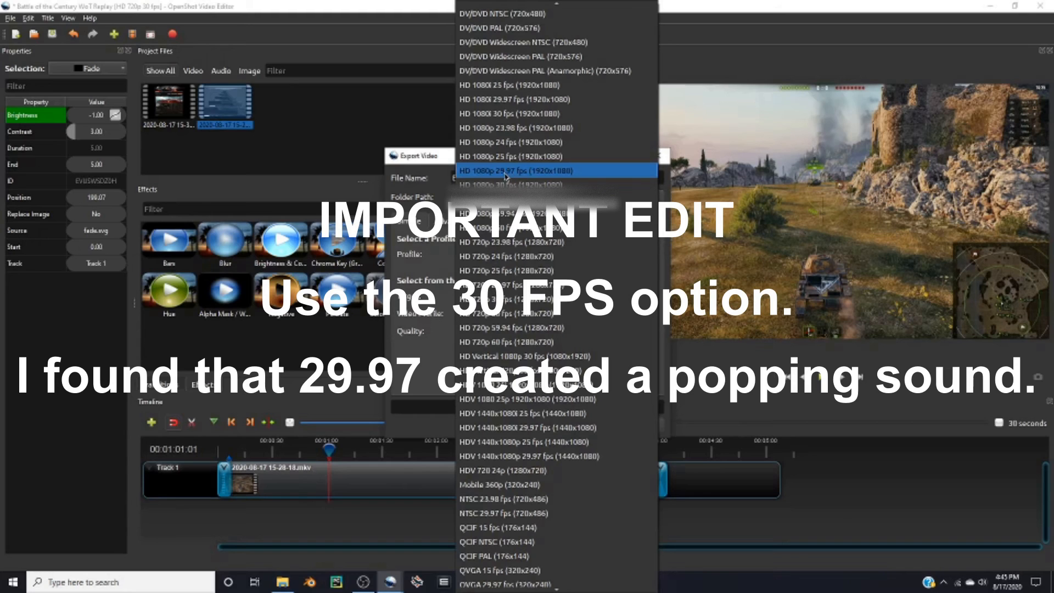
{"action": "left_click", "coordinate": [428, 188]}
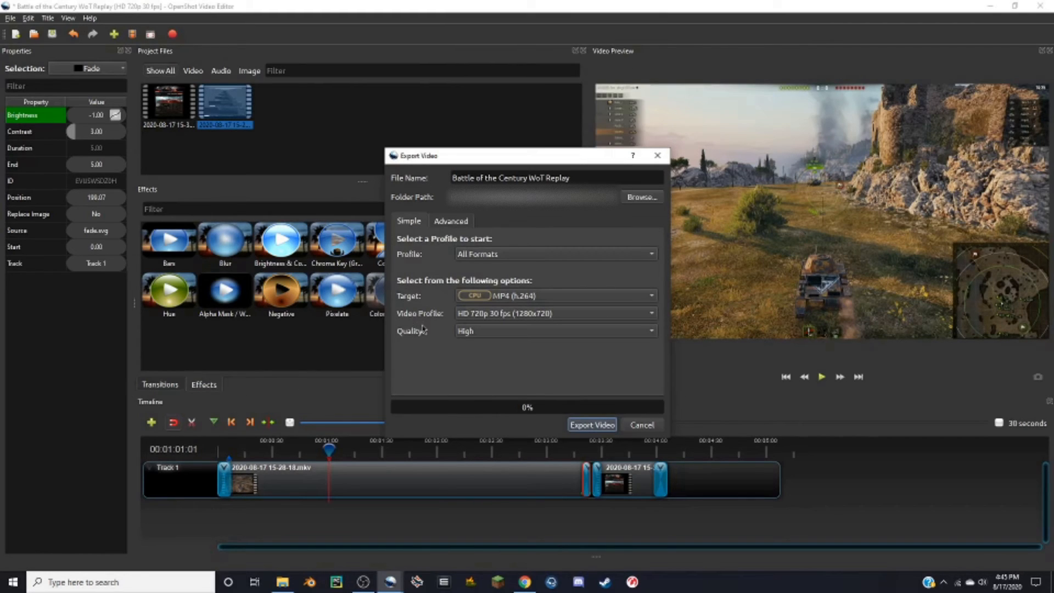
{"action": "left_click", "coordinate": [471, 331]}
{"action": "left_click", "coordinate": [471, 332]}
{"action": "left_click", "coordinate": [637, 427]}
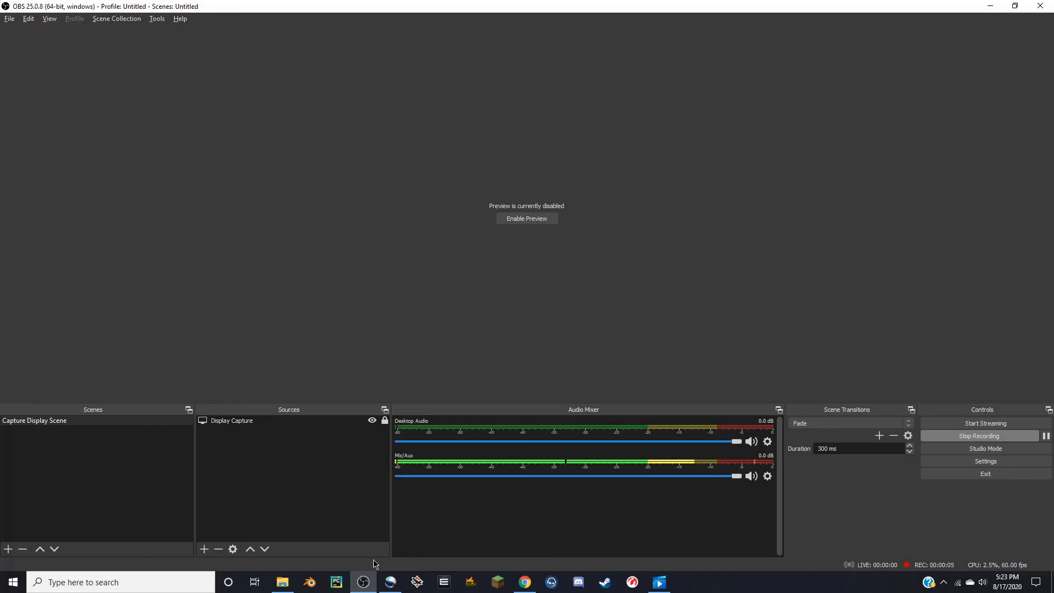
- Switch from OBS to the Battle of the Century WoT Replay project in OpenShot
{"action": "left_click", "coordinate": [388, 580]}
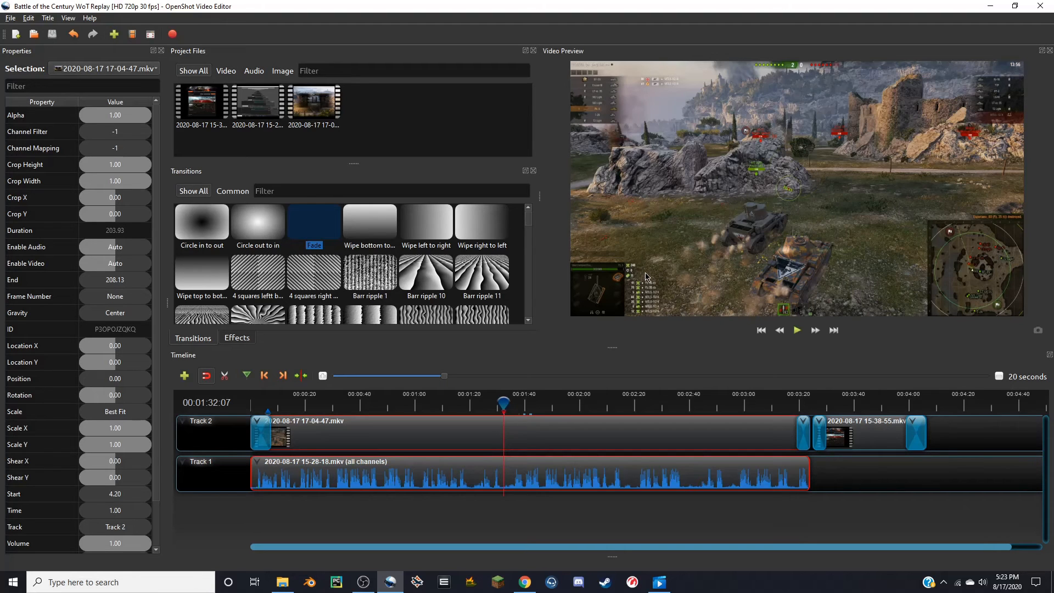
{"action": "left_click", "coordinate": [363, 586]}
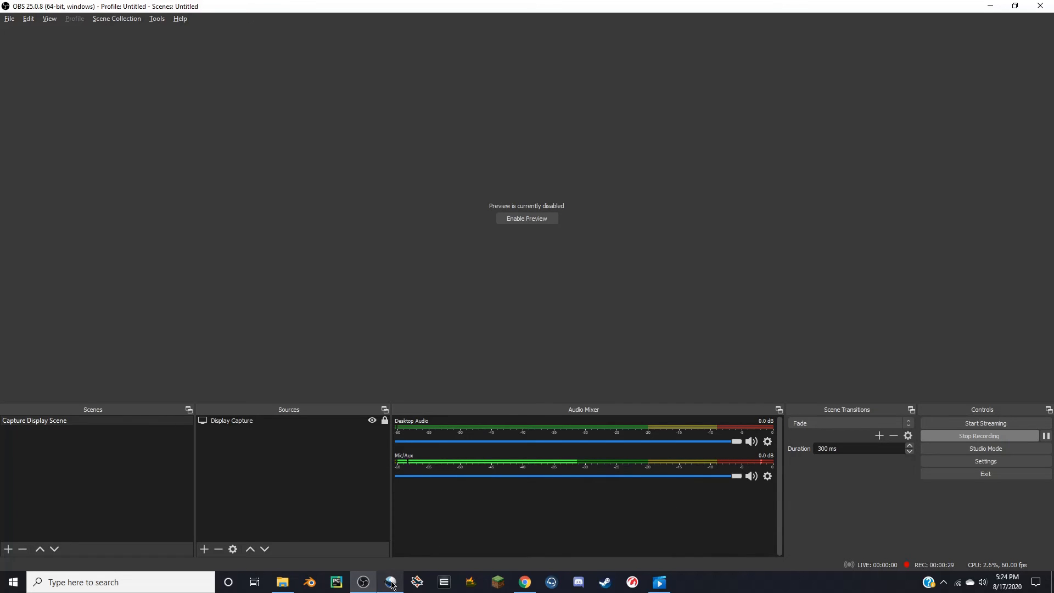
{"action": "left_click", "coordinate": [391, 582]}
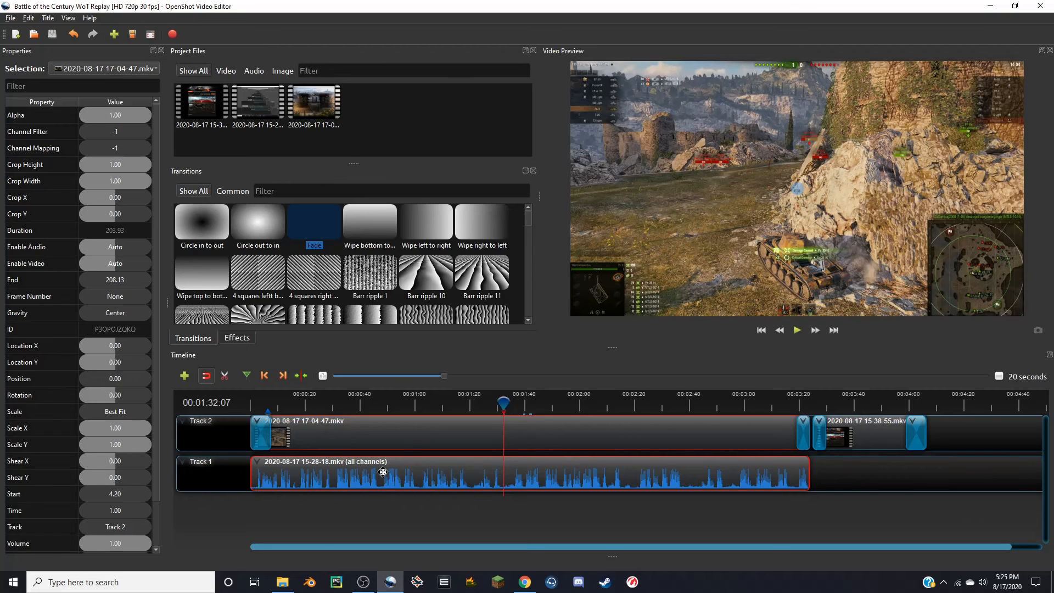
{"action": "right_click", "coordinate": [417, 433]}
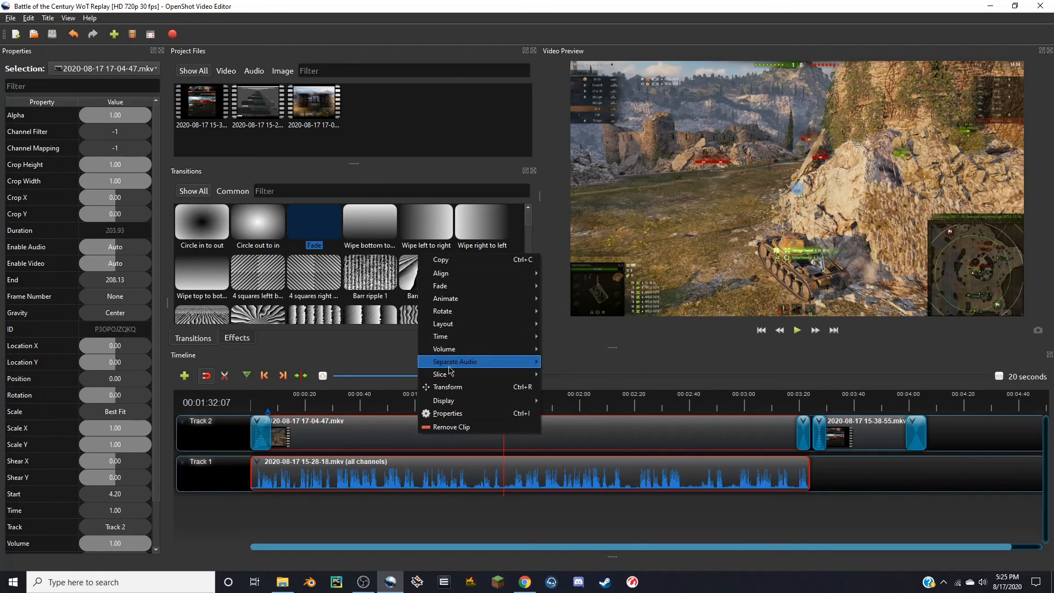
{"action": "mouse_move", "coordinate": [458, 364]}
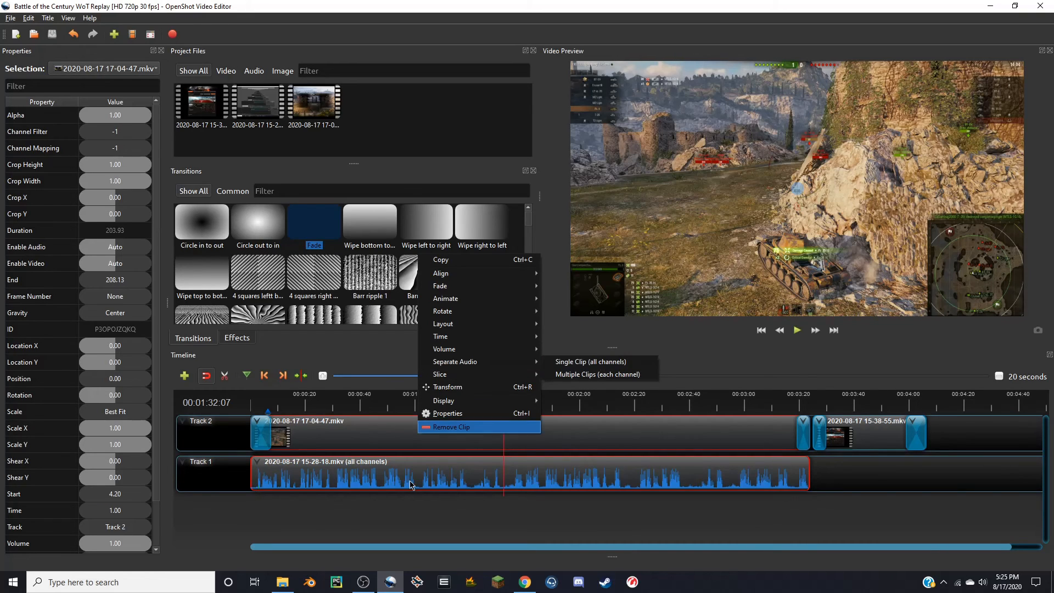
{"action": "left_click", "coordinate": [396, 509]}
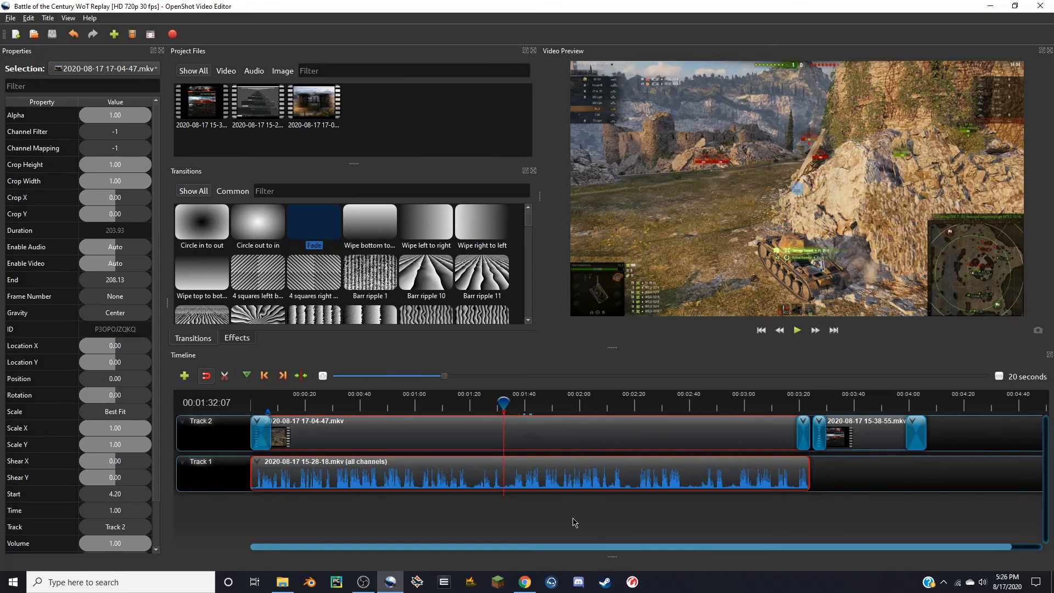
- Try lengthening the fade at the end of the first Track 2 clip to 16.80 seconds, and undo the change
{"action": "left_click", "coordinate": [803, 434]}
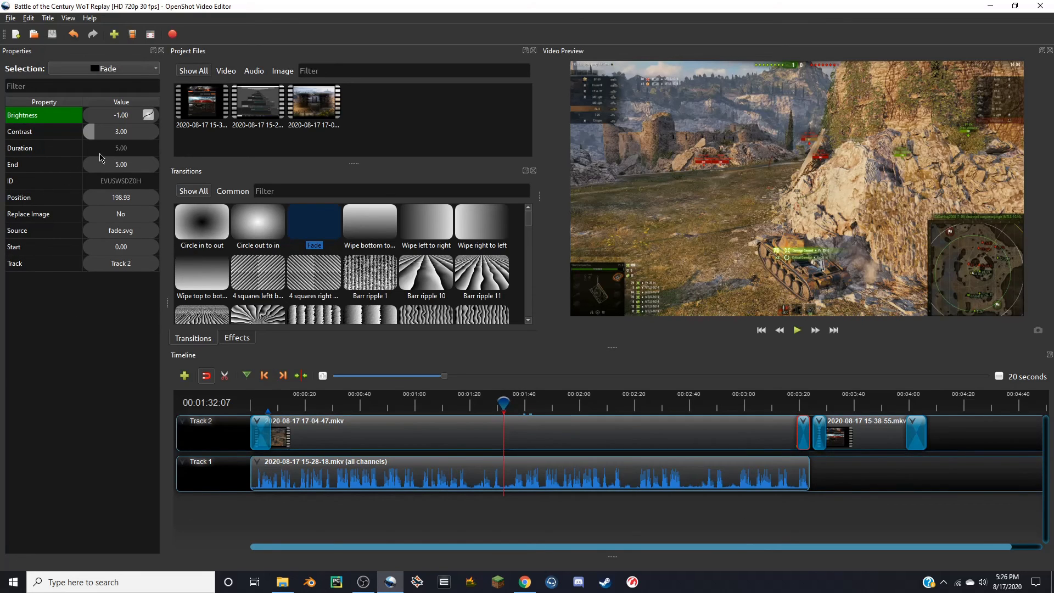
{"action": "left_click_drag", "start_coordinate": [798, 436], "coordinate": [680, 442]}
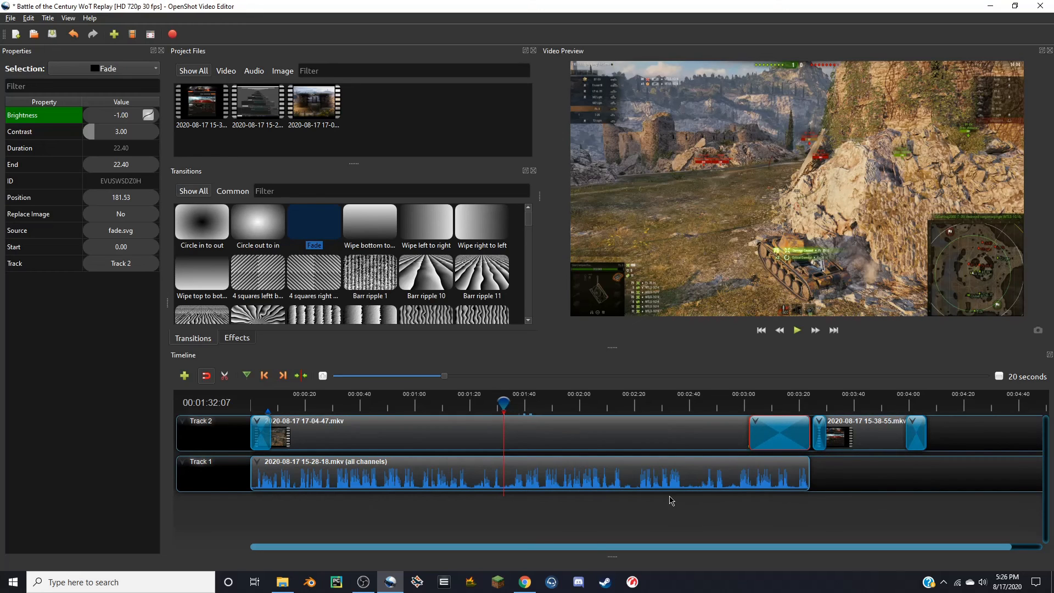
{"action": "left_click_drag", "start_coordinate": [751, 435], "coordinate": [766, 433]}
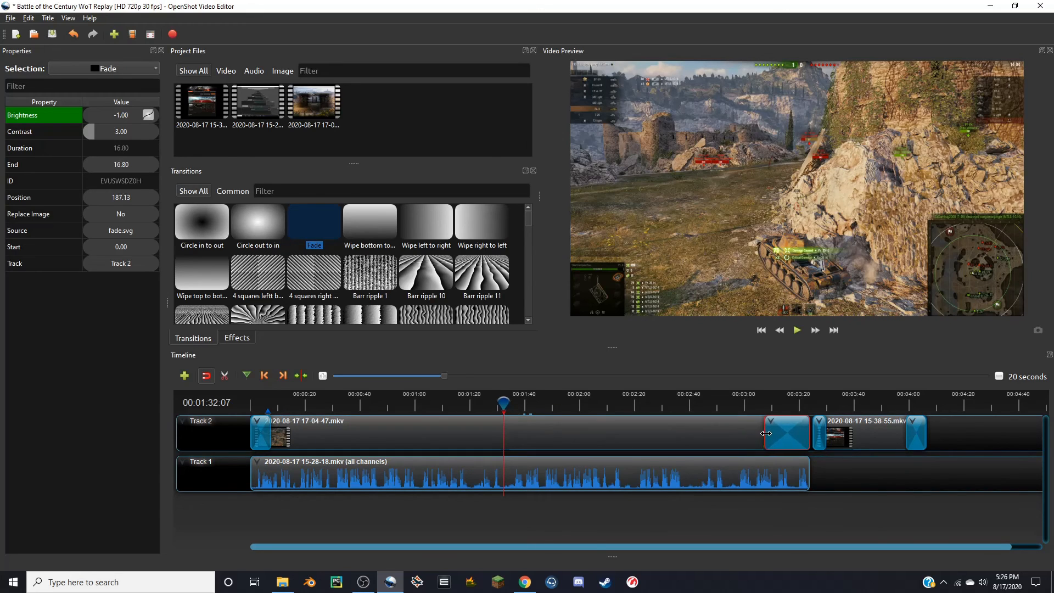
{"action": "key", "text": "ctrl+z"}
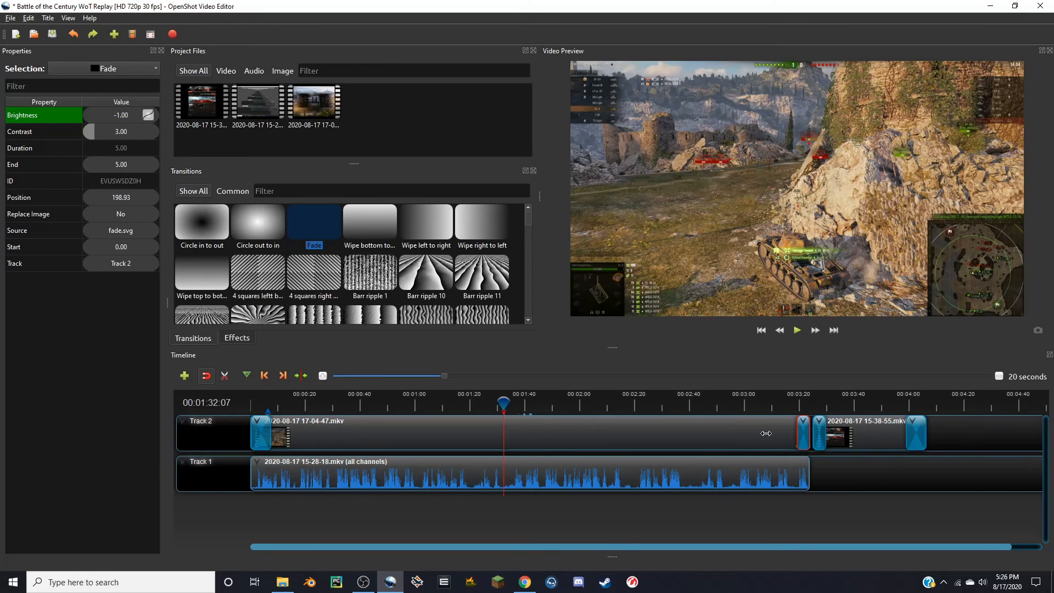
{"action": "left_click", "coordinate": [829, 481]}
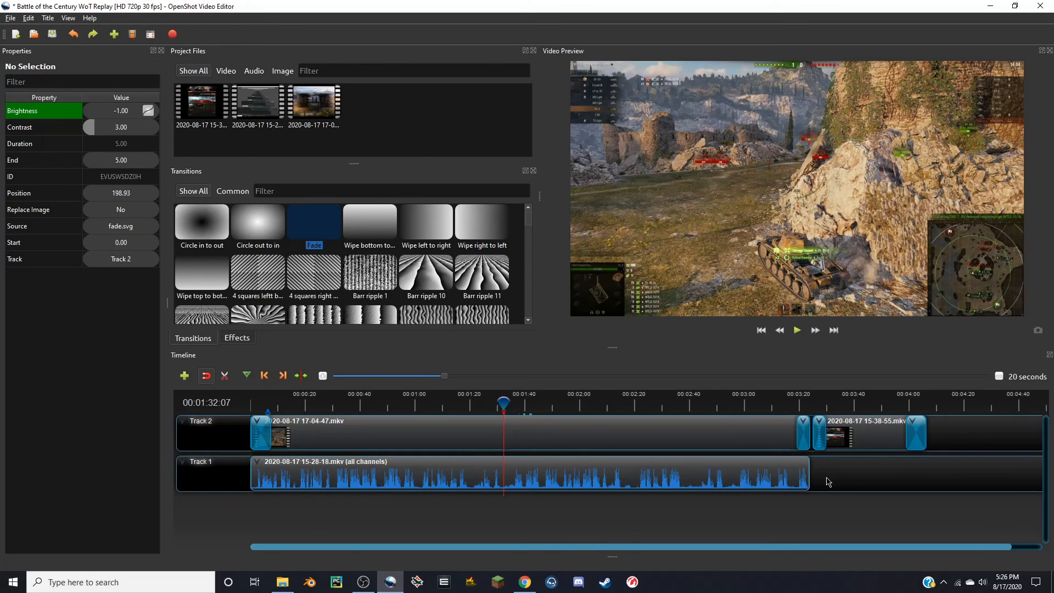
{"action": "left_click", "coordinate": [236, 340]}
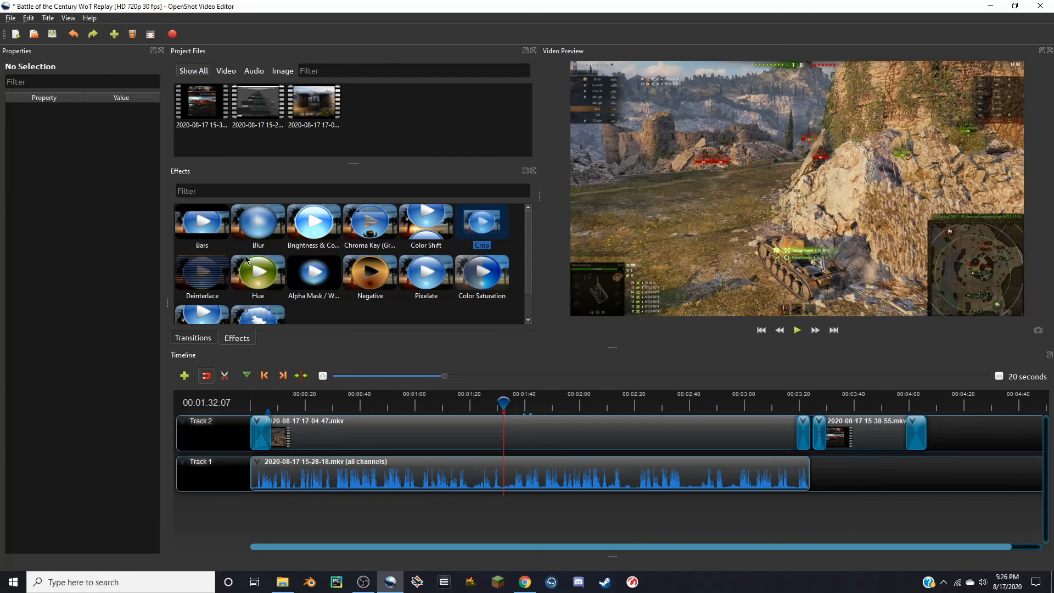
{"action": "left_click_drag", "start_coordinate": [376, 280], "coordinate": [387, 389]}
{"action": "left_click_drag", "start_coordinate": [303, 433], "coordinate": [307, 433]}
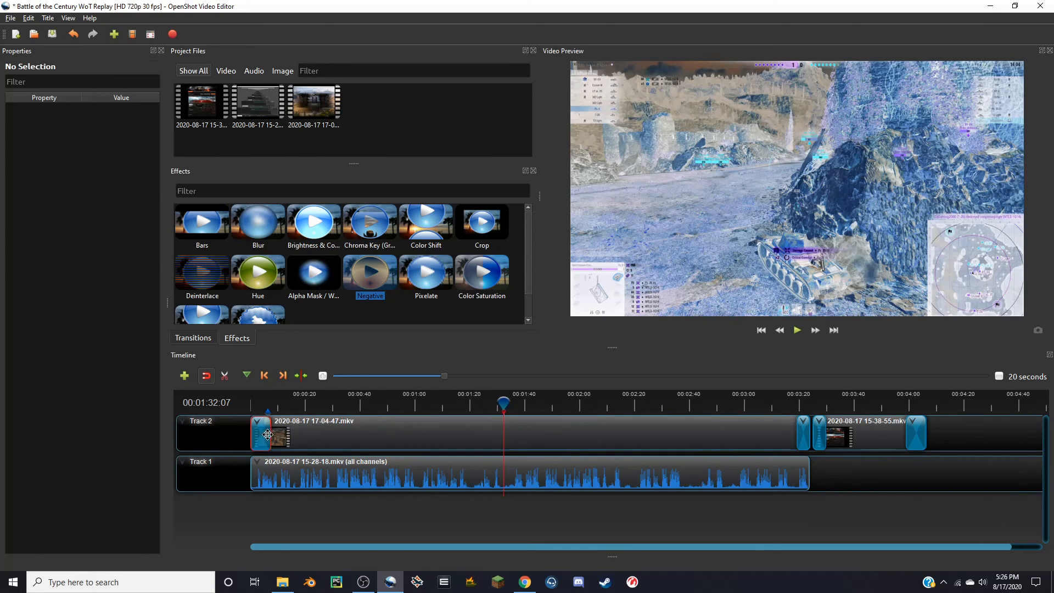
{"action": "left_click_drag", "start_coordinate": [265, 433], "coordinate": [296, 432]}
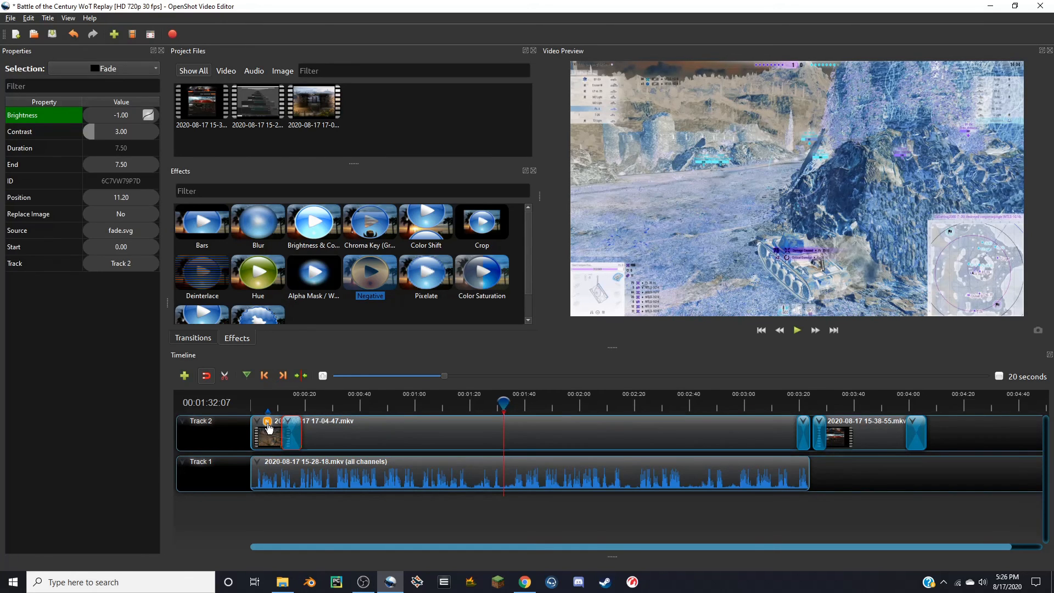
{"action": "left_click", "coordinate": [267, 424]}
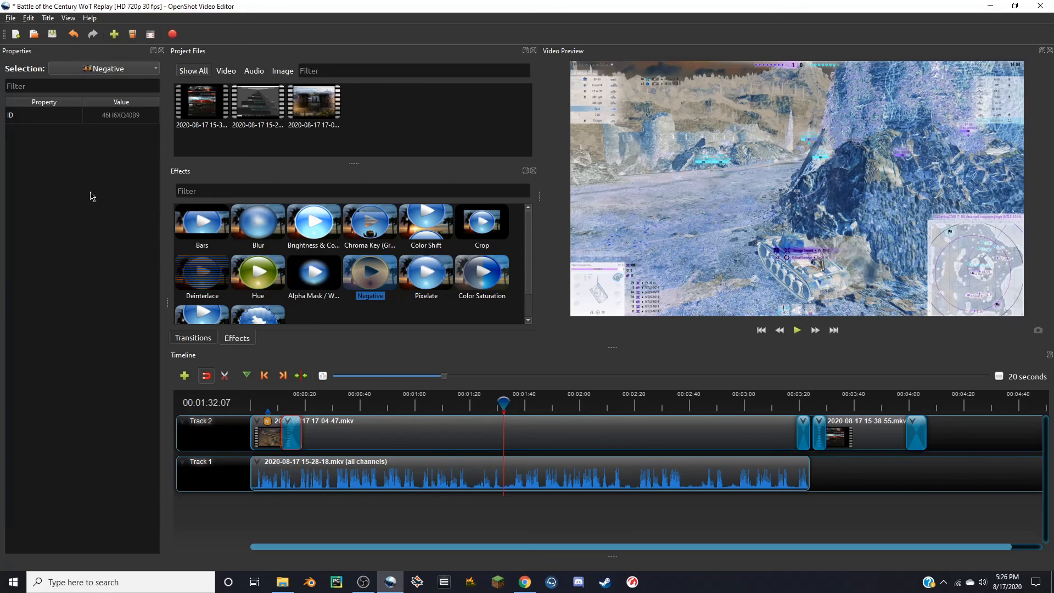
- Check the Negative effect's properties and remove the effect from the first Track 2 clip
{"action": "left_click", "coordinate": [84, 70]}
{"action": "left_click", "coordinate": [80, 145]}
{"action": "right_click", "coordinate": [266, 420]}
{"action": "left_click", "coordinate": [291, 441]}
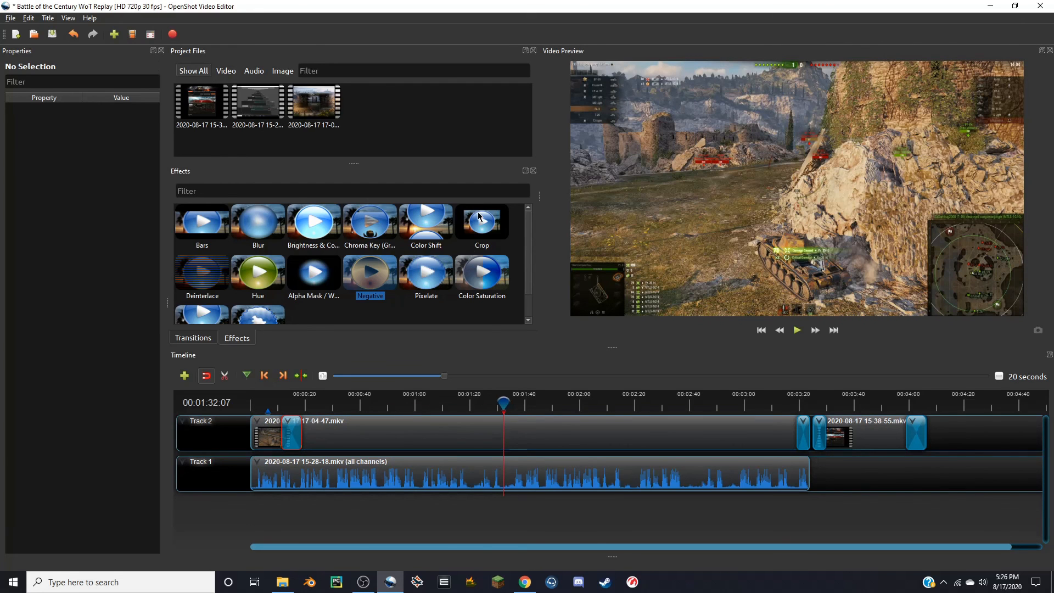
- Try a Crop effect on the first Track 2 clip with bottom 0.24, left 0.65 and right 0.00, and remove it
{"action": "left_click_drag", "start_coordinate": [479, 216], "coordinate": [268, 426]}
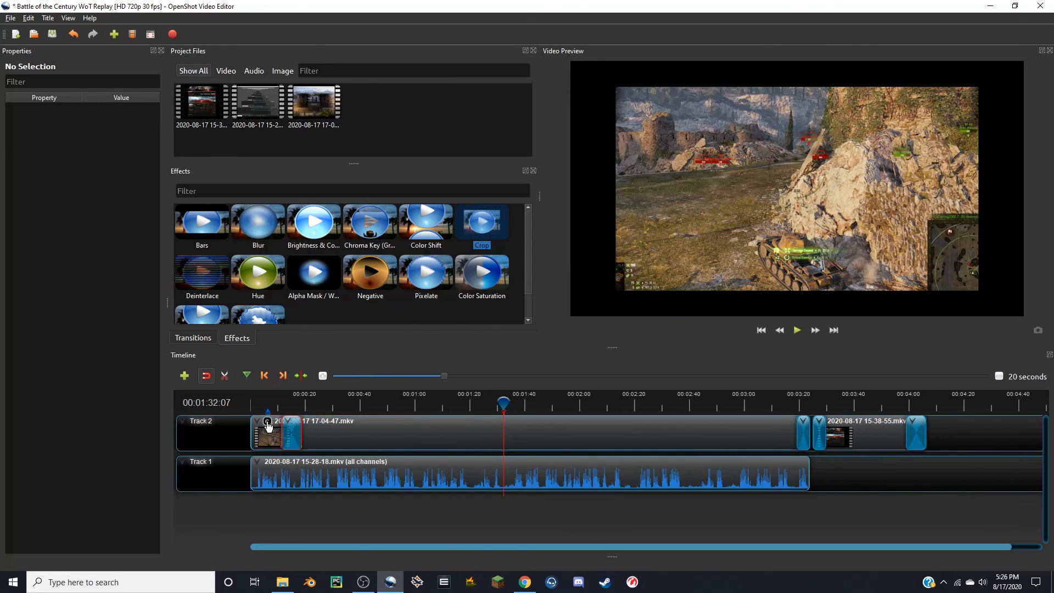
{"action": "left_click", "coordinate": [267, 423]}
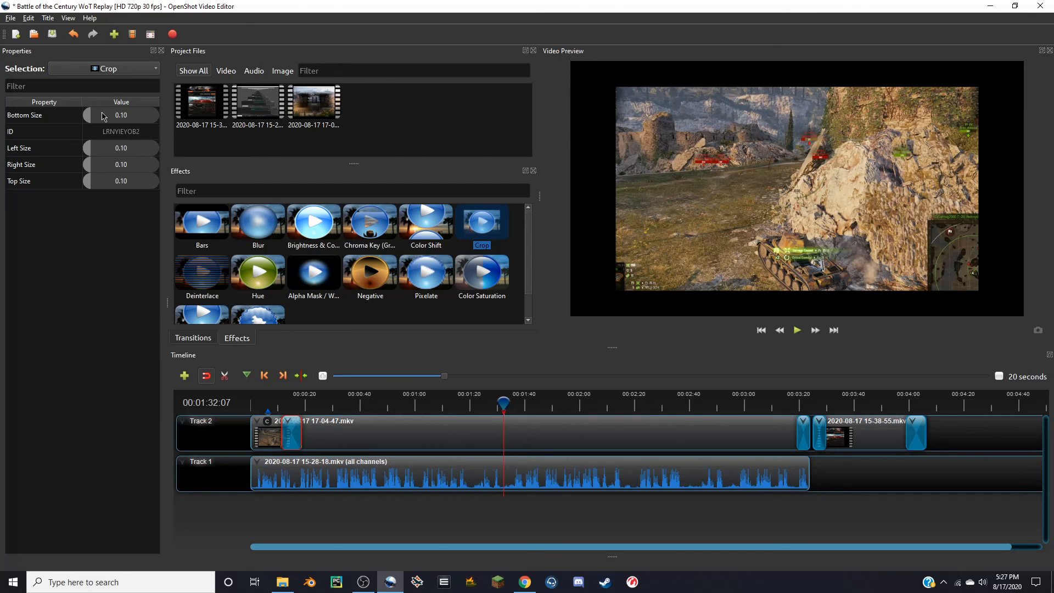
{"action": "mouse_move", "coordinate": [102, 116]}
{"action": "left_mouse_down"}
{"action": "mouse_move", "coordinate": [132, 118]}
{"action": "mouse_move", "coordinate": [102, 118]}
{"action": "left_mouse_up"}
{"action": "left_click_drag", "start_coordinate": [113, 165], "coordinate": [136, 152]}
{"action": "right_click", "coordinate": [268, 424]}
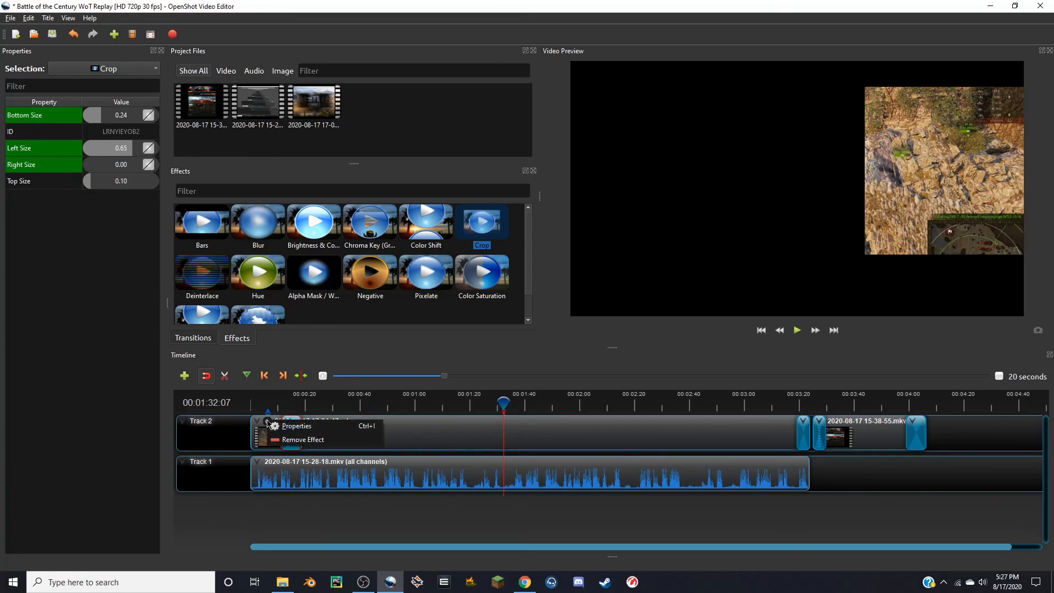
{"action": "left_click", "coordinate": [283, 440]}
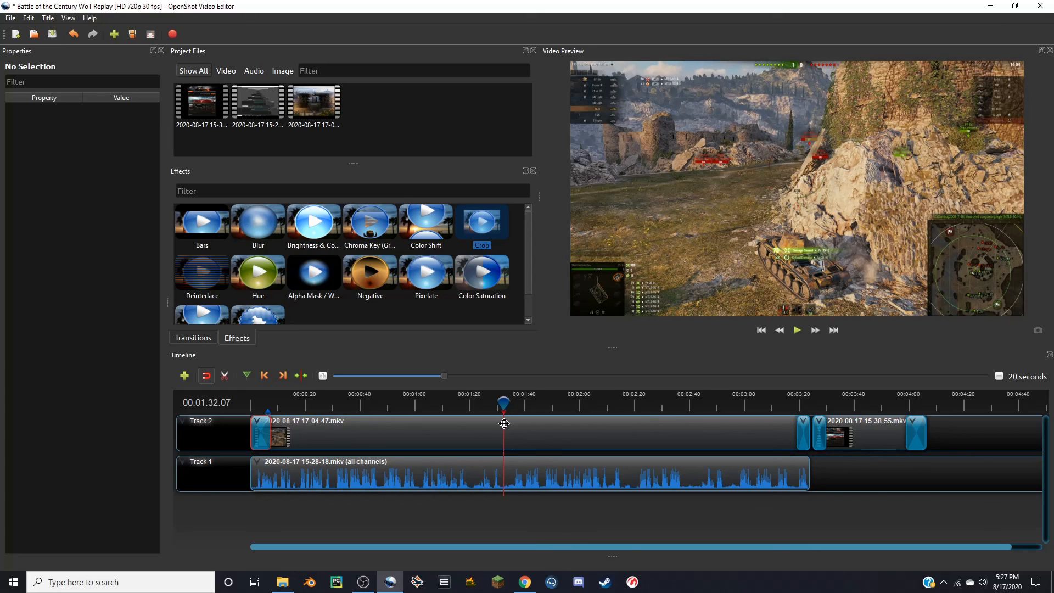
- Turn the razor tool on and off again, and move the playhead to about 00:02:05
{"action": "left_click", "coordinate": [225, 376]}
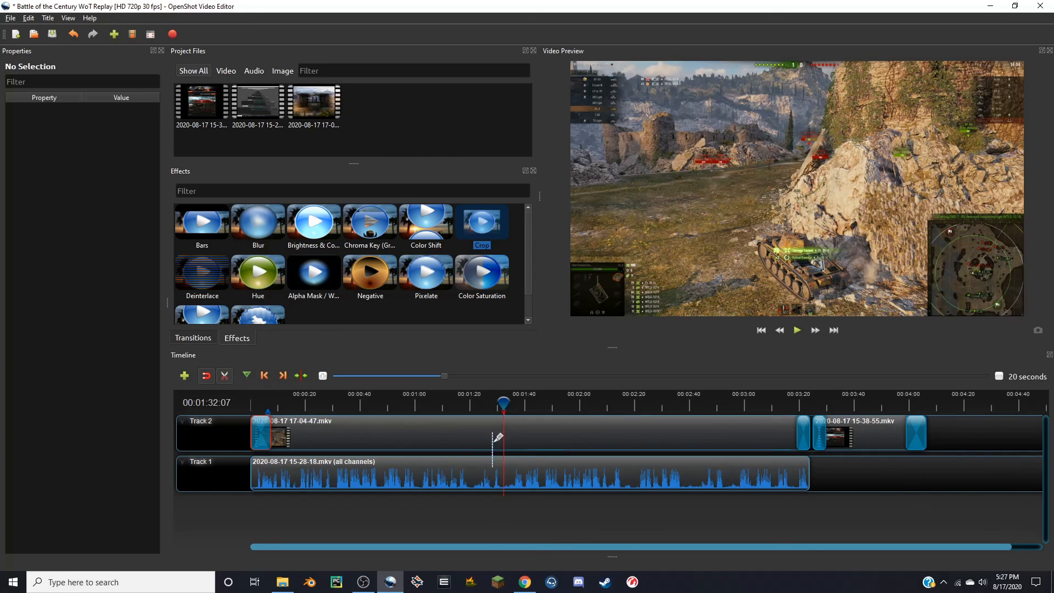
{"action": "left_click", "coordinate": [230, 380]}
{"action": "left_click_drag", "start_coordinate": [503, 403], "coordinate": [596, 405]}
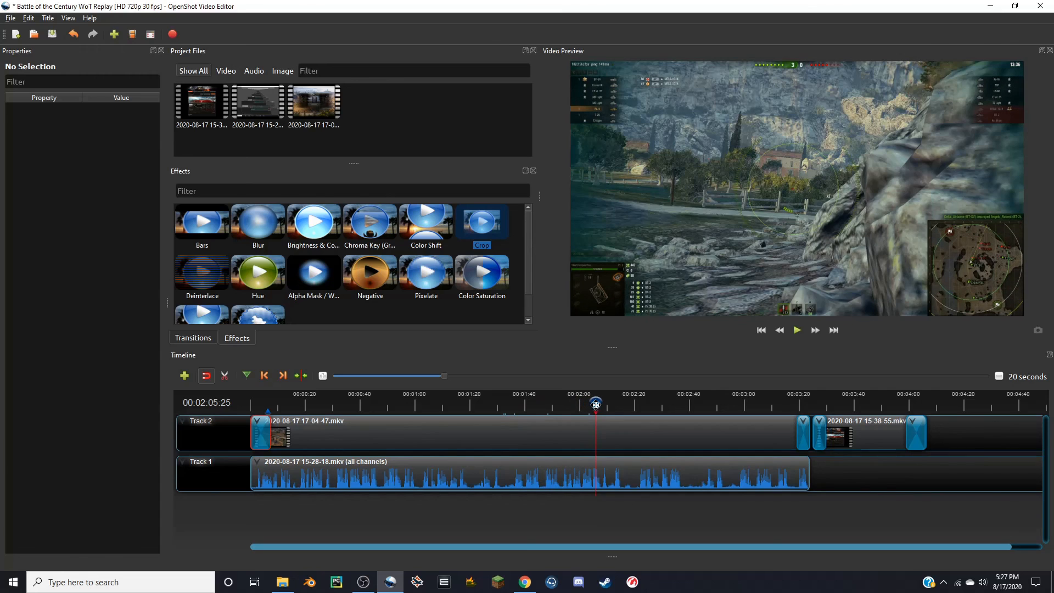
- Look through the first Track 2 clip's slice and display options, and toggle the razor tool on and off
{"action": "right_click", "coordinate": [619, 432]}
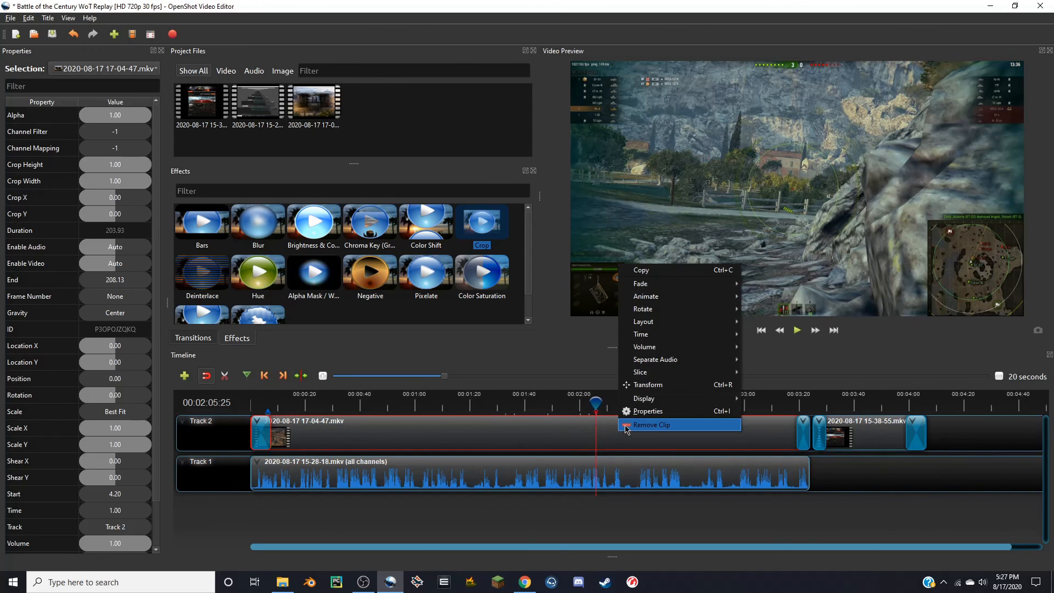
{"action": "mouse_move", "coordinate": [640, 371]}
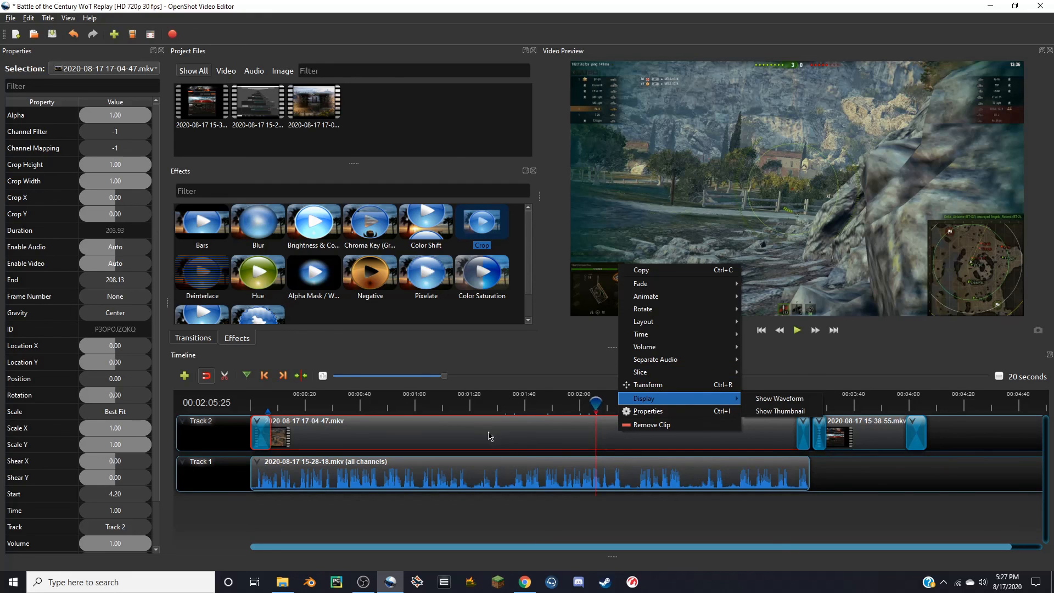
{"action": "left_click", "coordinate": [655, 442]}
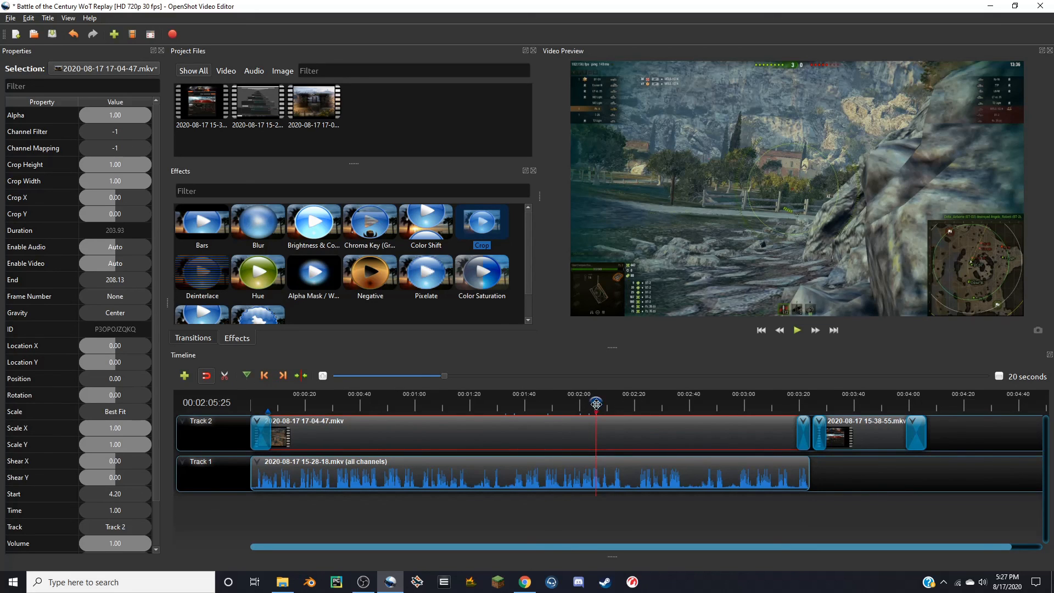
{"action": "left_click", "coordinate": [225, 376]}
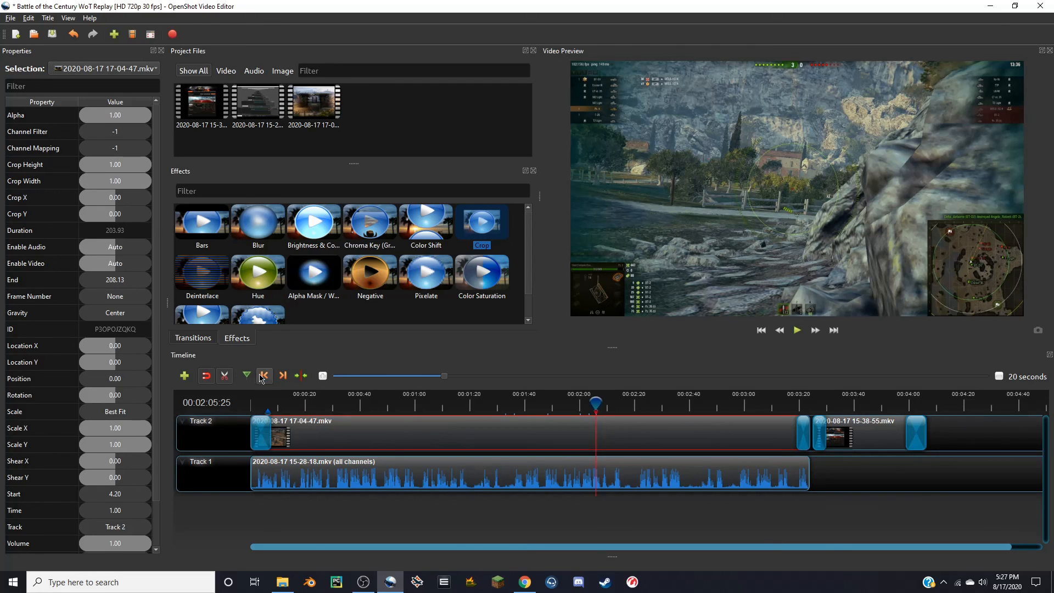
{"action": "left_click", "coordinate": [226, 375]}
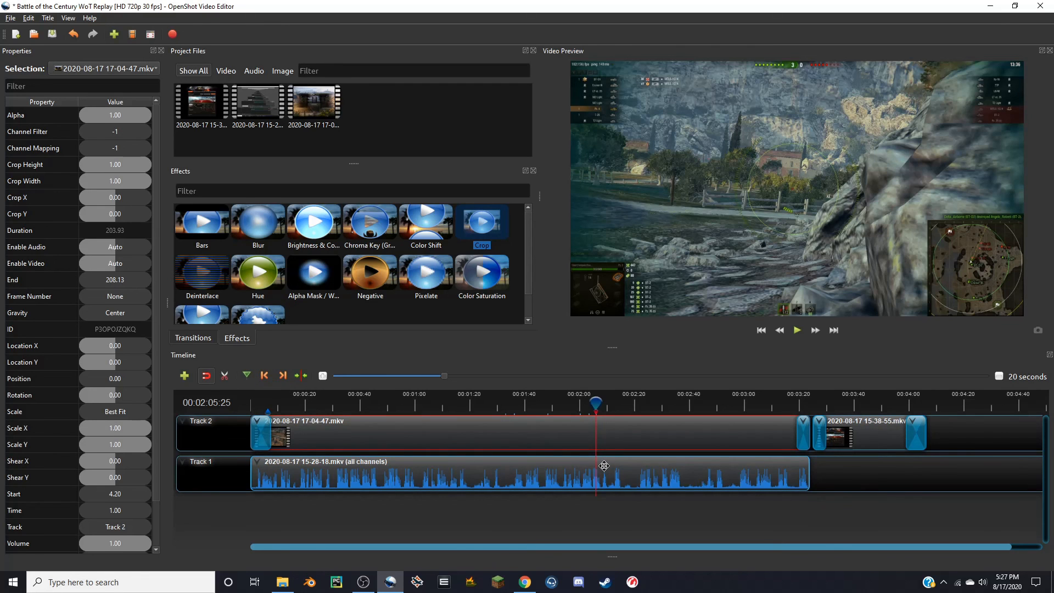